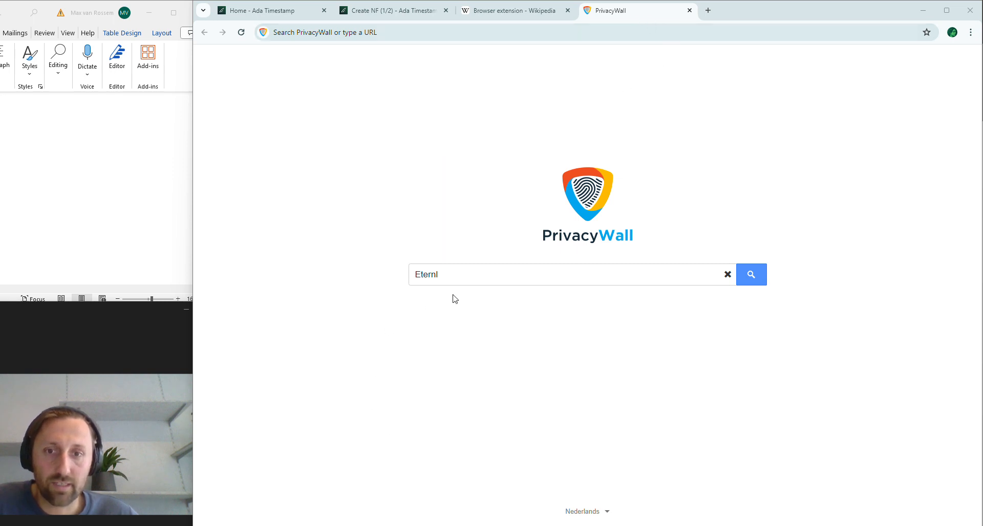
Step: Search PrivacyWall for 'Eternl' and open its chromewebstore.google.com listing
left_click(467, 271)
left_click(749, 278)
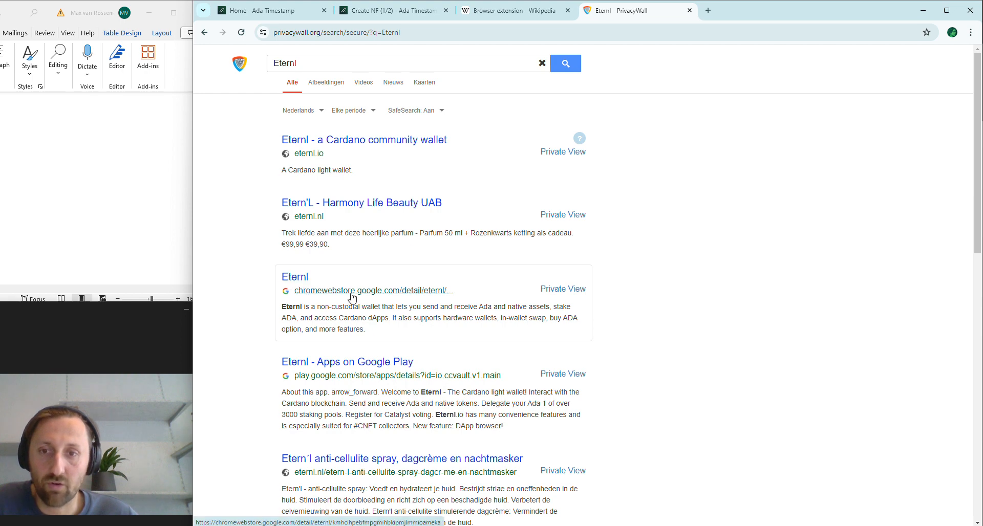
left_click(294, 279)
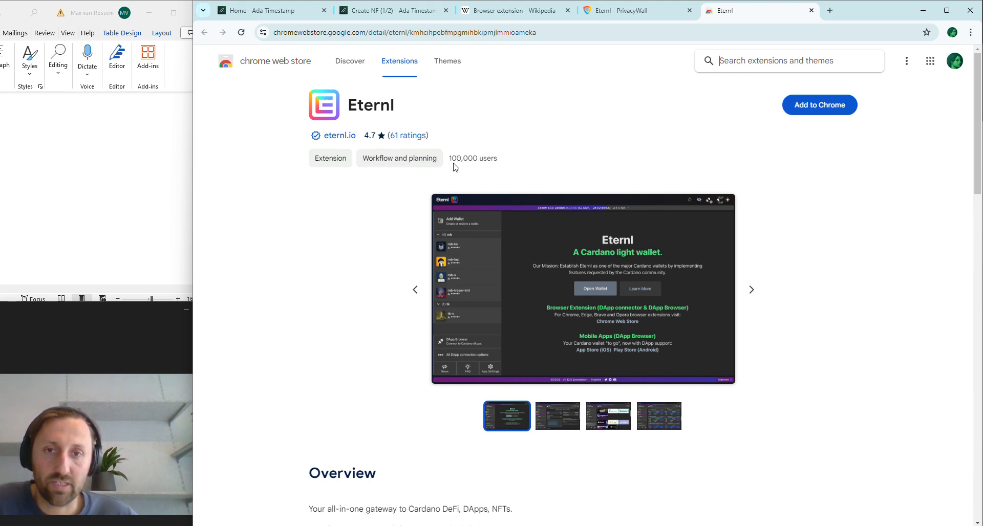
Step: Add the Eternl wallet extension to Chrome from its Web Store page and confirm
left_click_drag(450, 163, 507, 162)
left_click(504, 165)
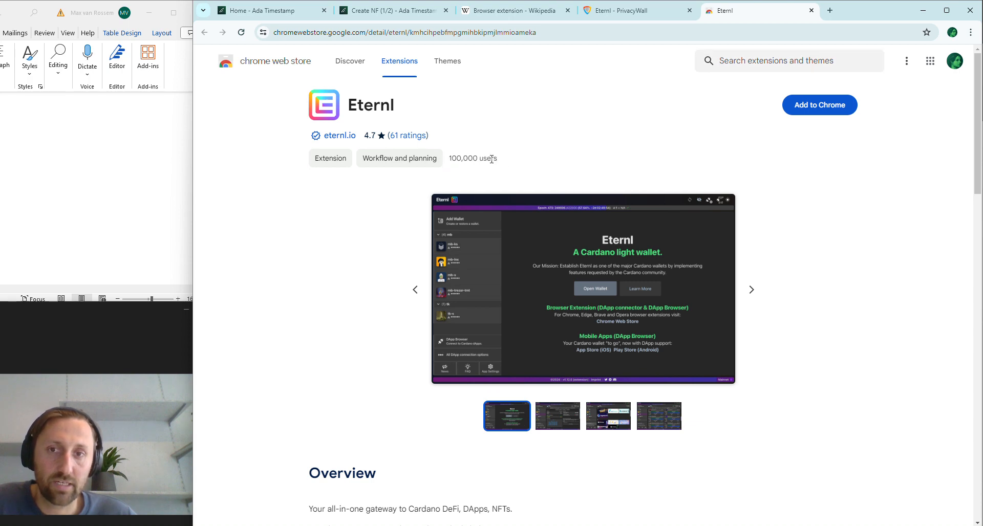
scroll(287, 413, "down", 1)
scroll(287, 412, "down", 7)
scroll(441, 385, "up", 7)
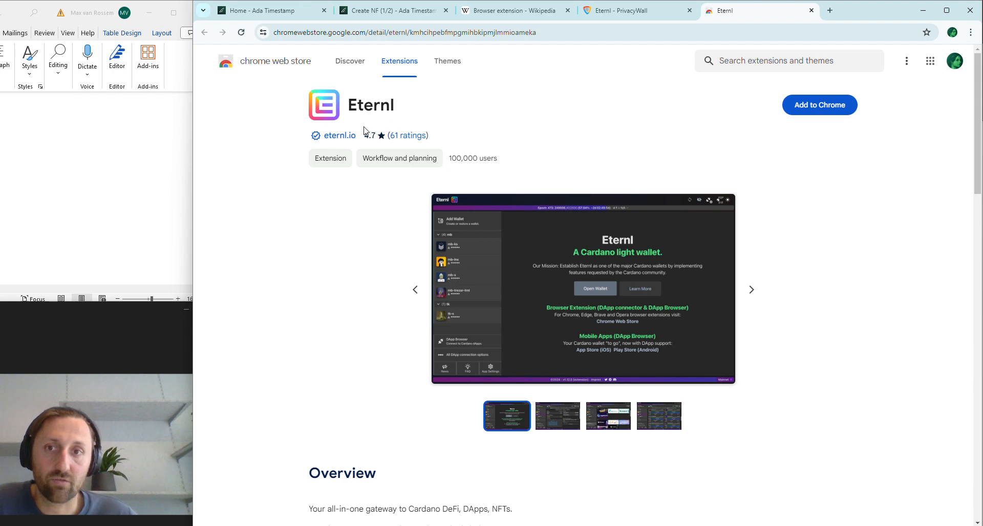
left_click(821, 107)
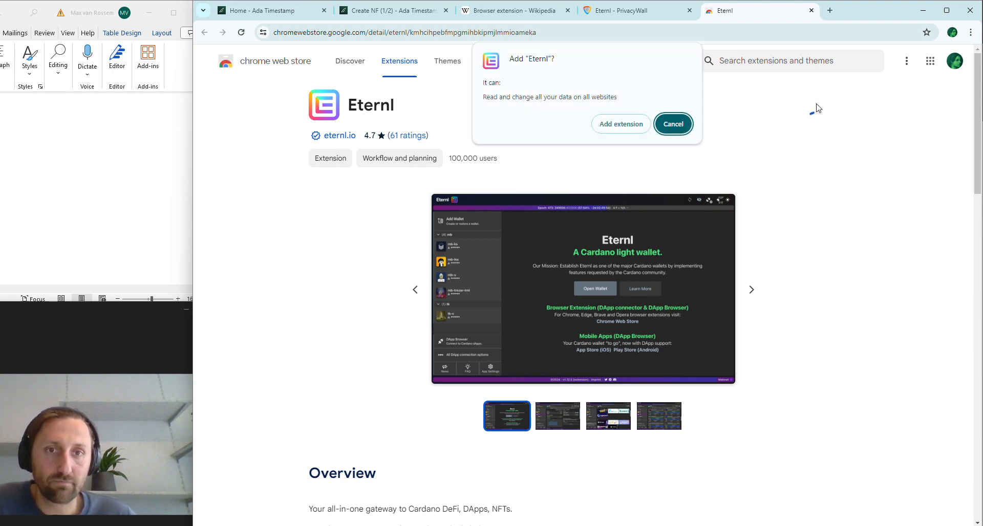
left_click(644, 126)
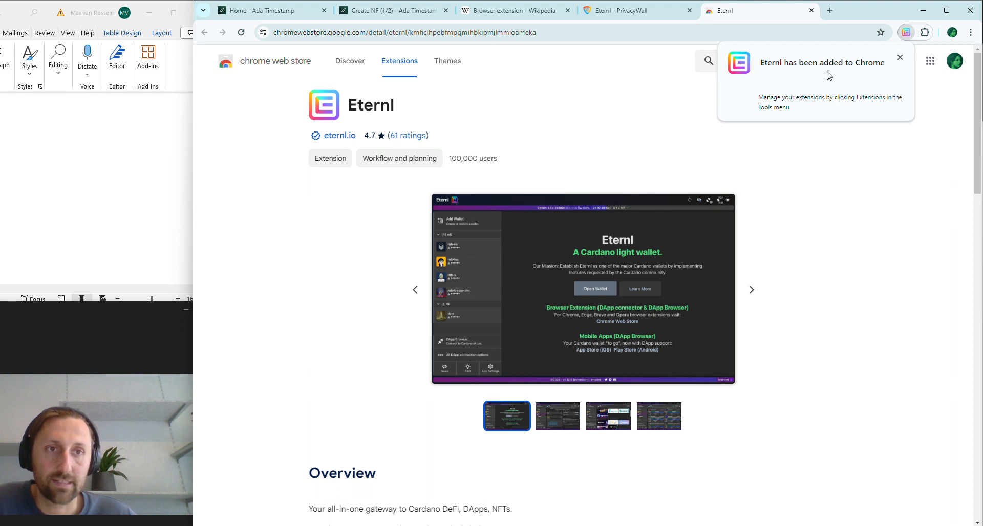
Step: Pin Eternl to the Chrome toolbar and launch its wallet welcome page
left_click(925, 32)
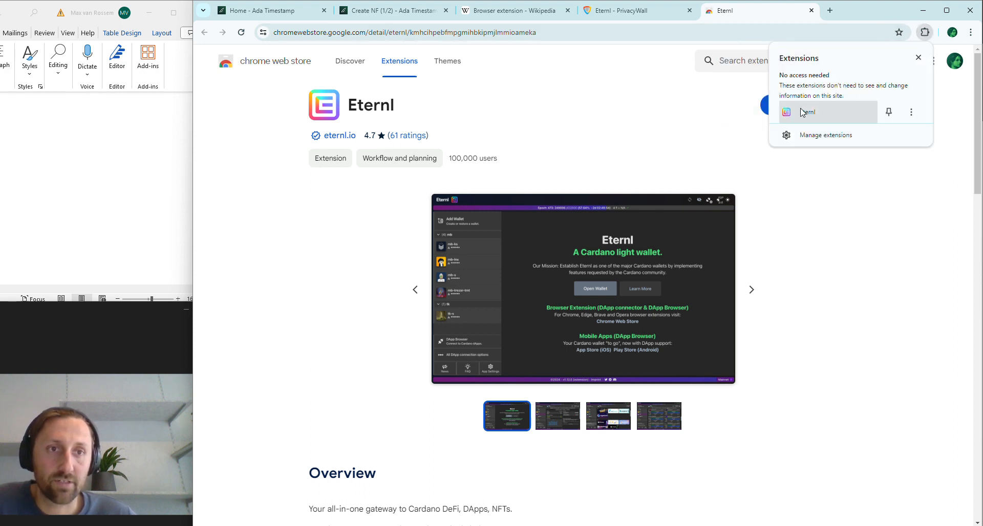
left_click(889, 113)
left_click(883, 240)
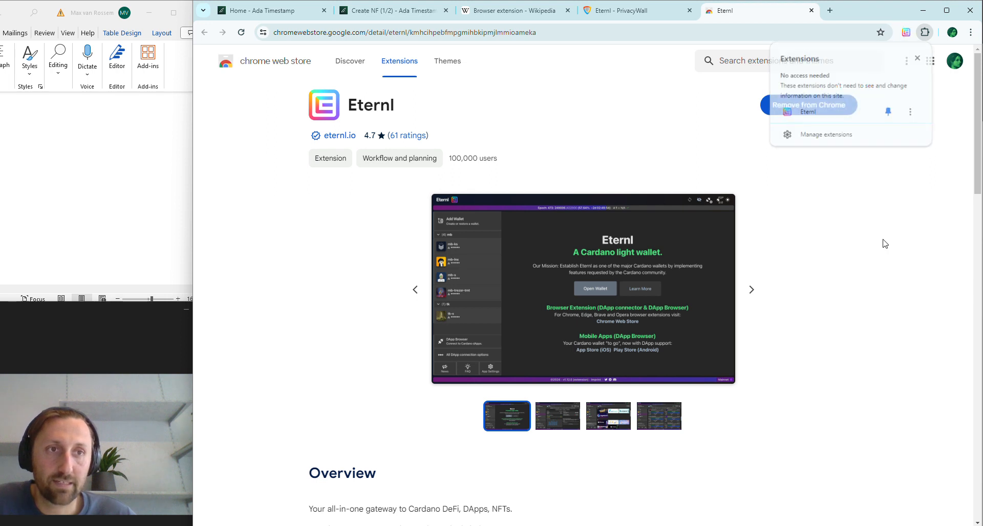
left_click(906, 34)
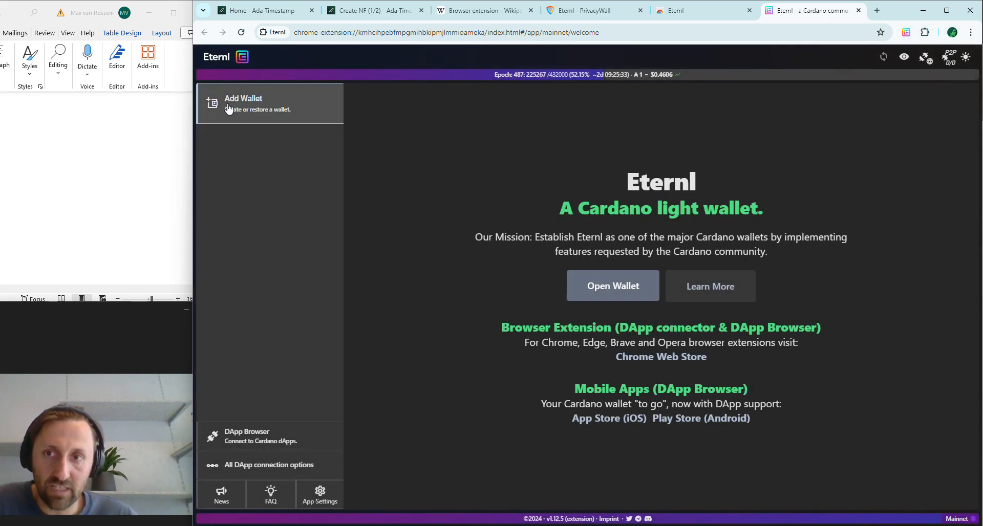
Step: Change Eternl's network from Cardano Mainnet to Pre-Production Testnet
left_click(266, 105)
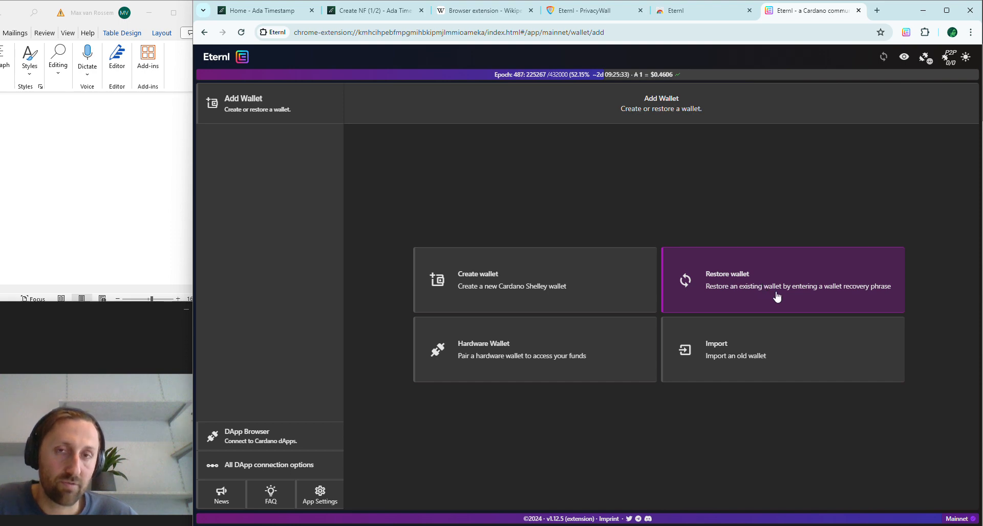
left_click(957, 519)
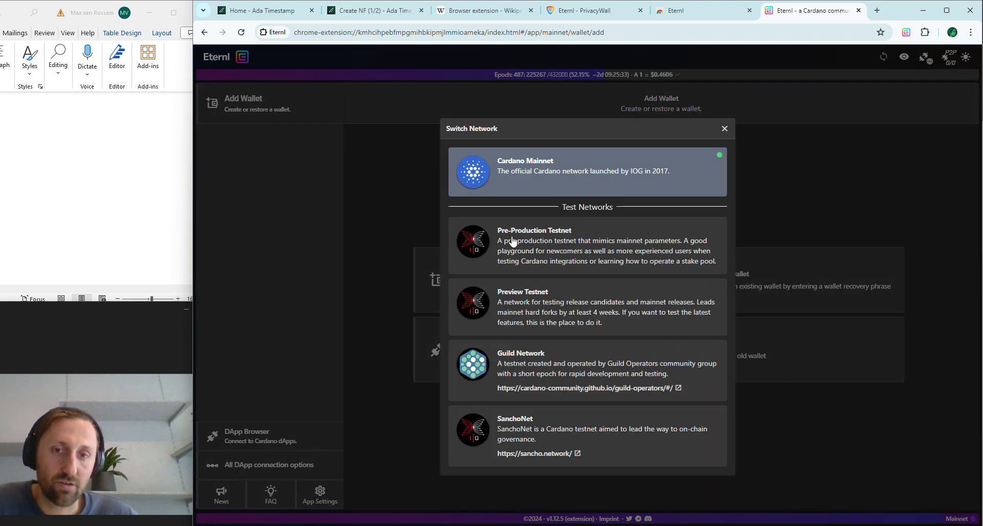
left_click(565, 245)
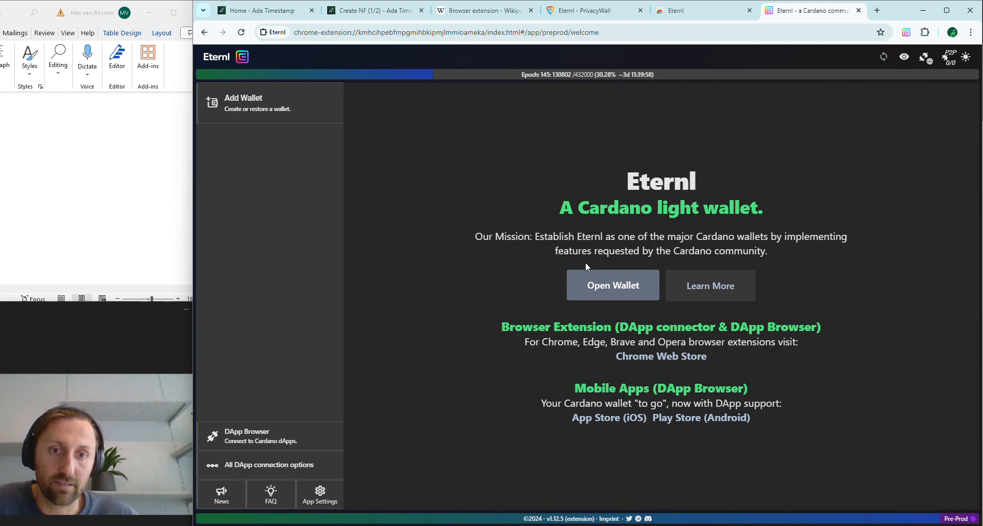
Step: Choose Restore wallet with a 24-word recovery phrase and focus the Enter Word field
left_click(251, 100)
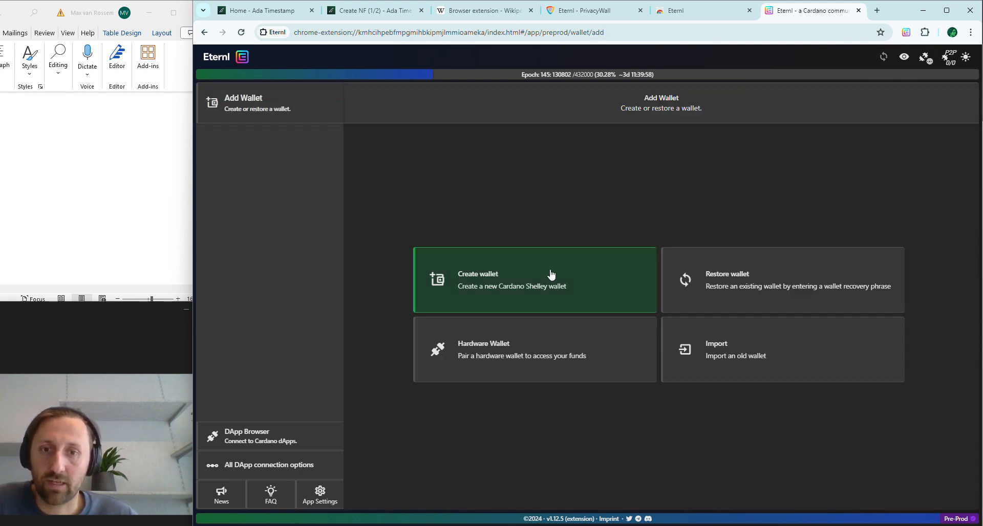
left_click(718, 277)
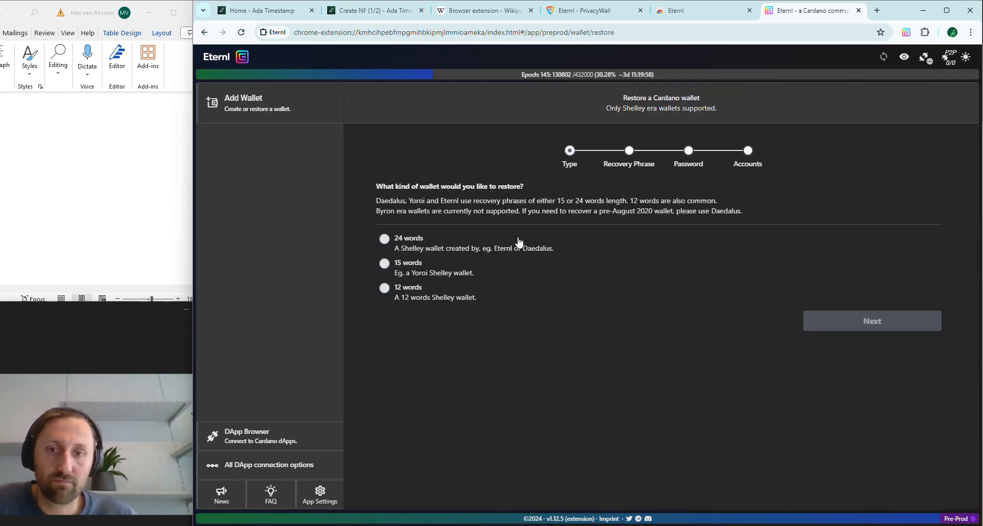
left_click(385, 239)
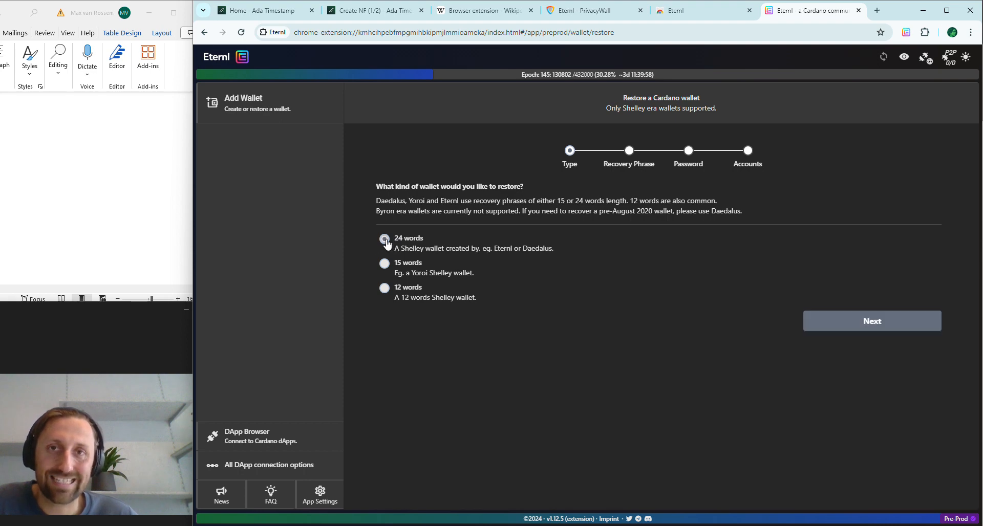
left_click(855, 326)
scroll(76, 174, "up", 5)
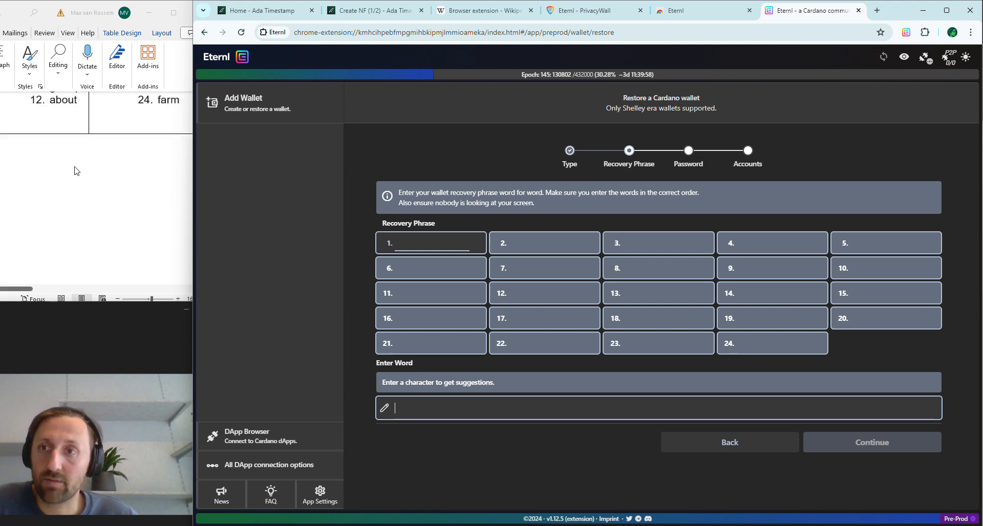
scroll(104, 205, "up", 2)
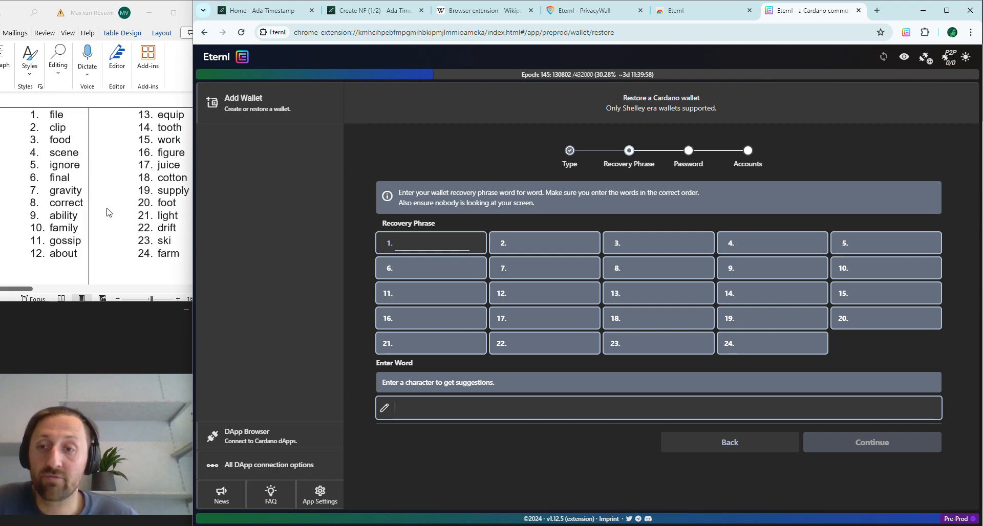
scroll(107, 212, "up", 2)
scroll(108, 213, "down", 2)
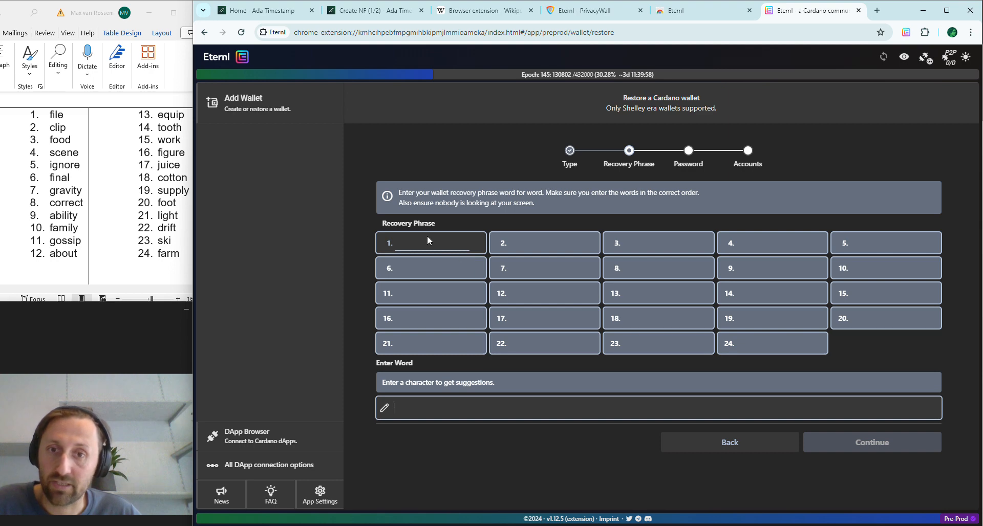
left_click(423, 410)
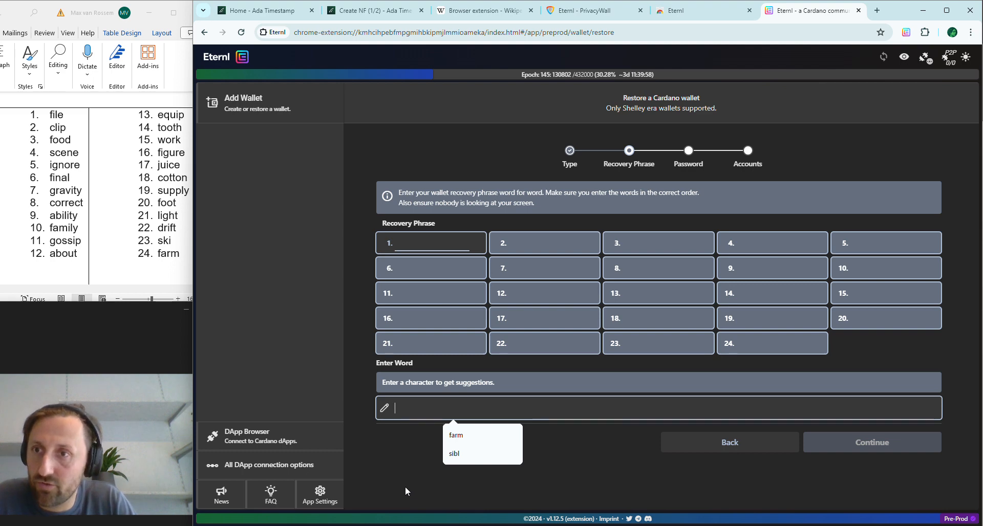
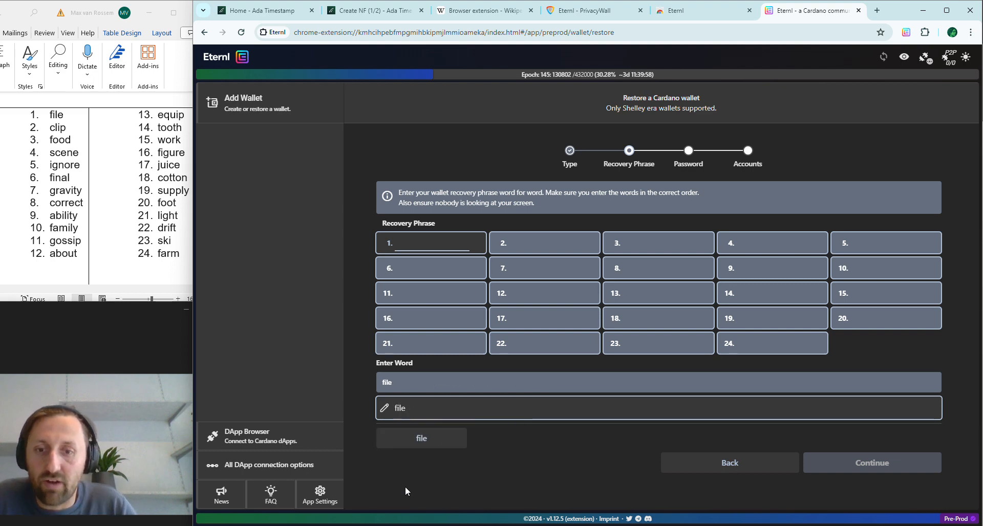
Step: Fill recovery phrase slots 1–6 by accepting each autocompleted word
key("Return")
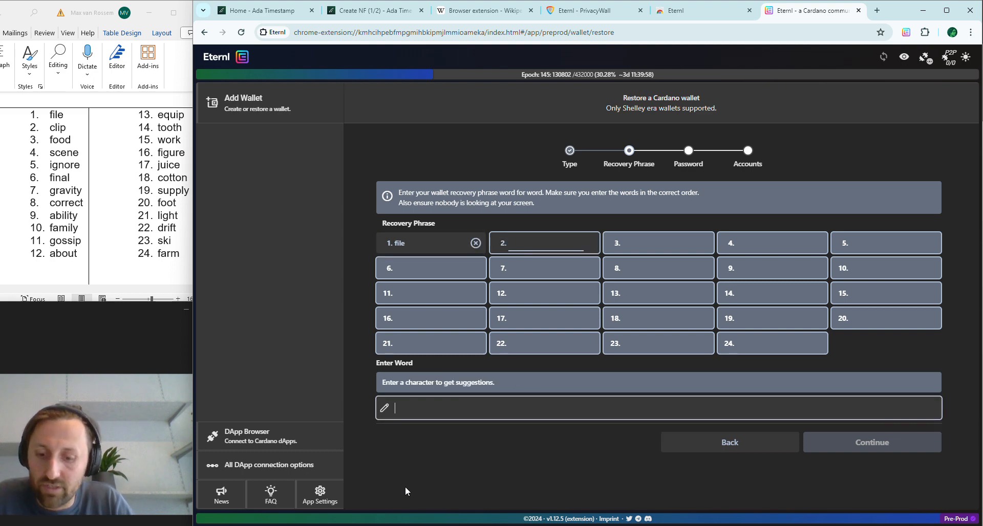
key("Return")
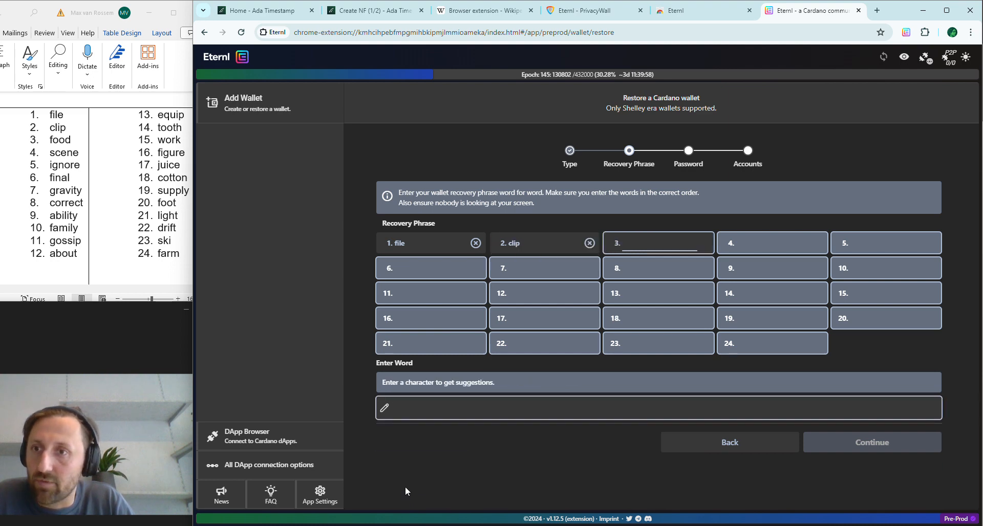
key("Return")
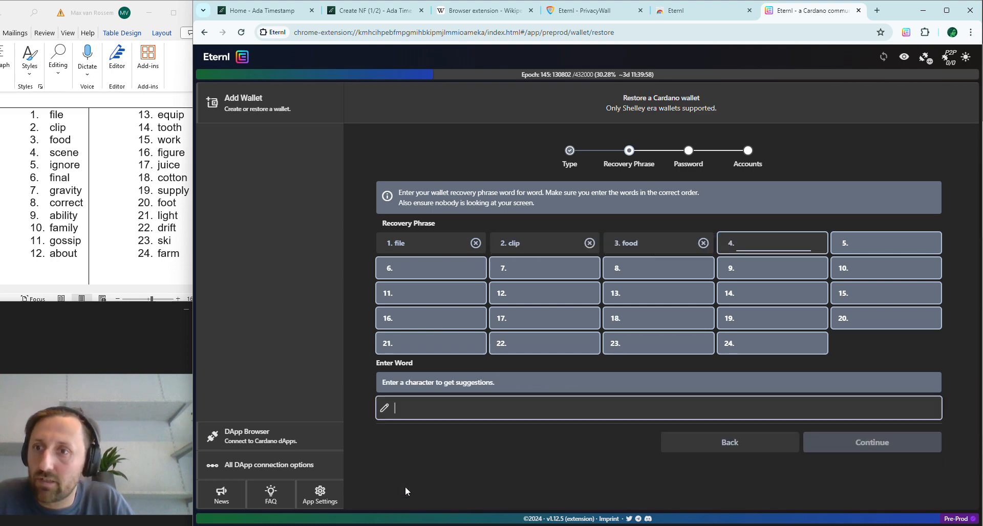
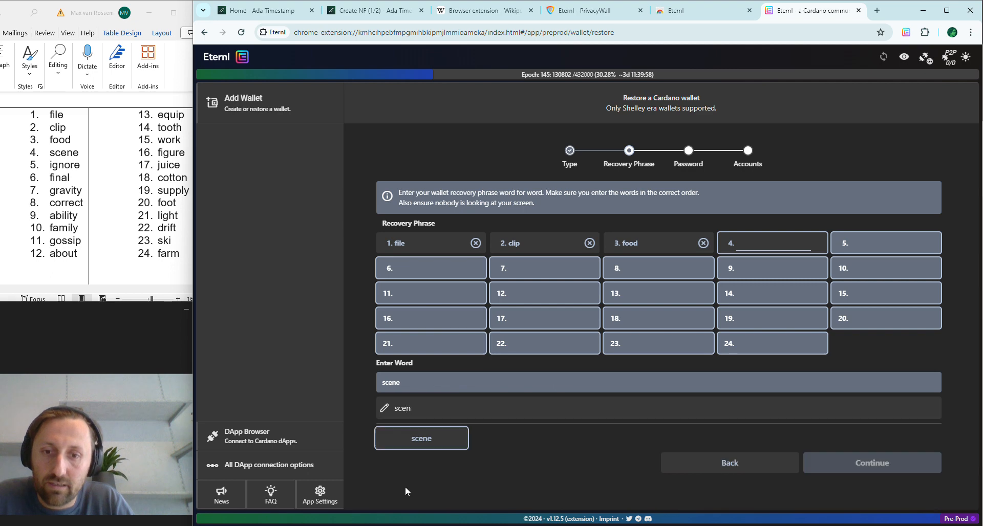
key("Return")
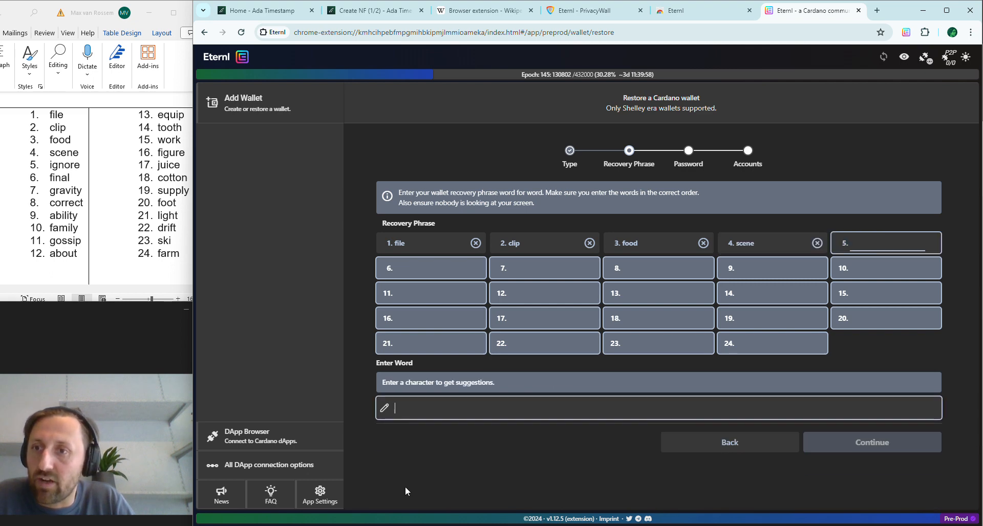
key("Return")
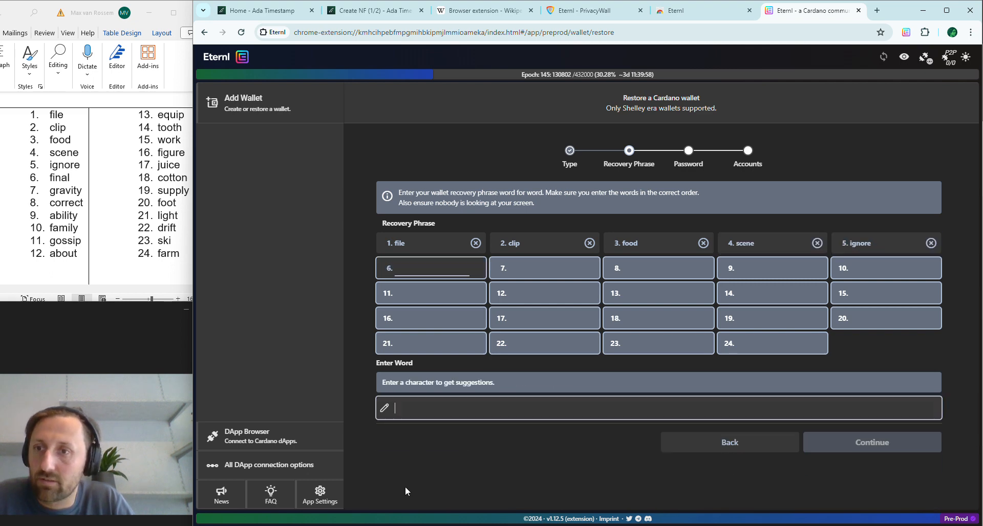
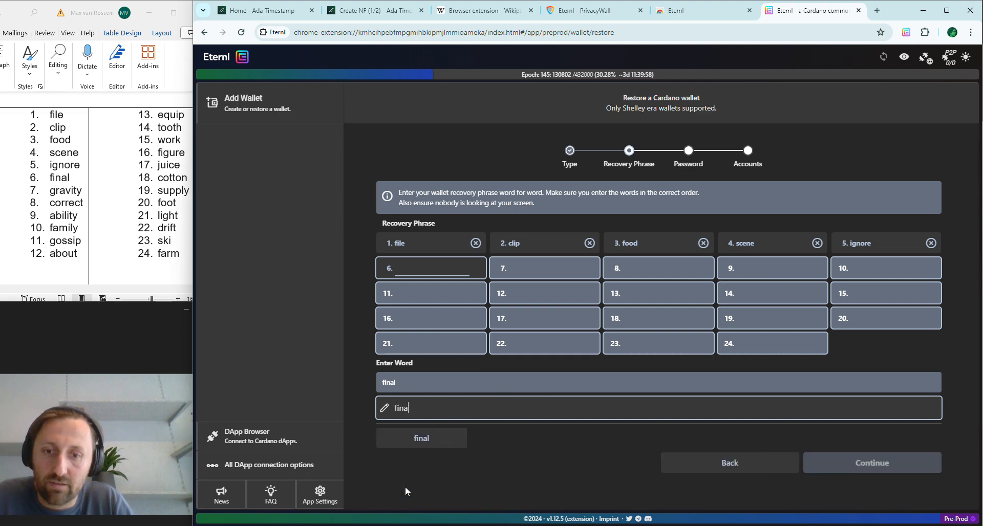
key("Return")
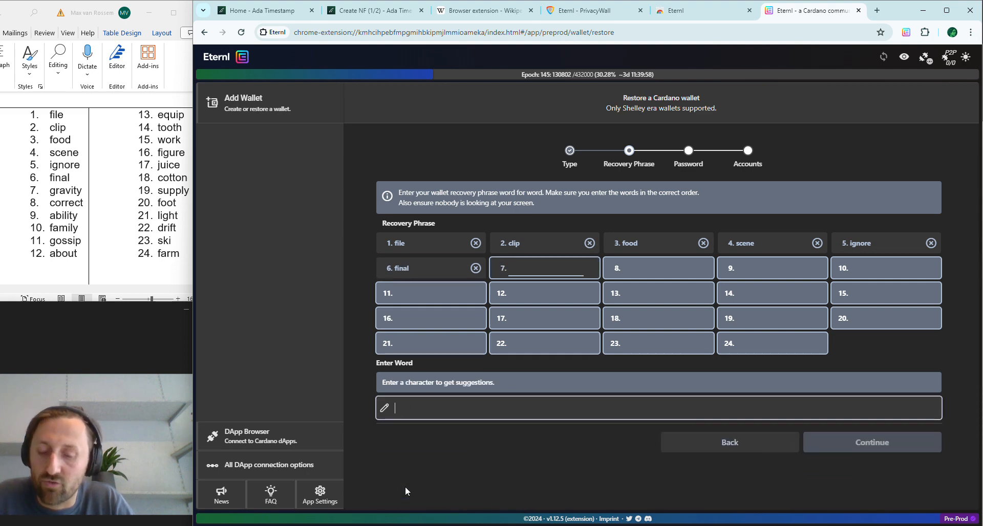
Step: Fill recovery phrase slots 7–12 with their autocompleted words
key("Return")
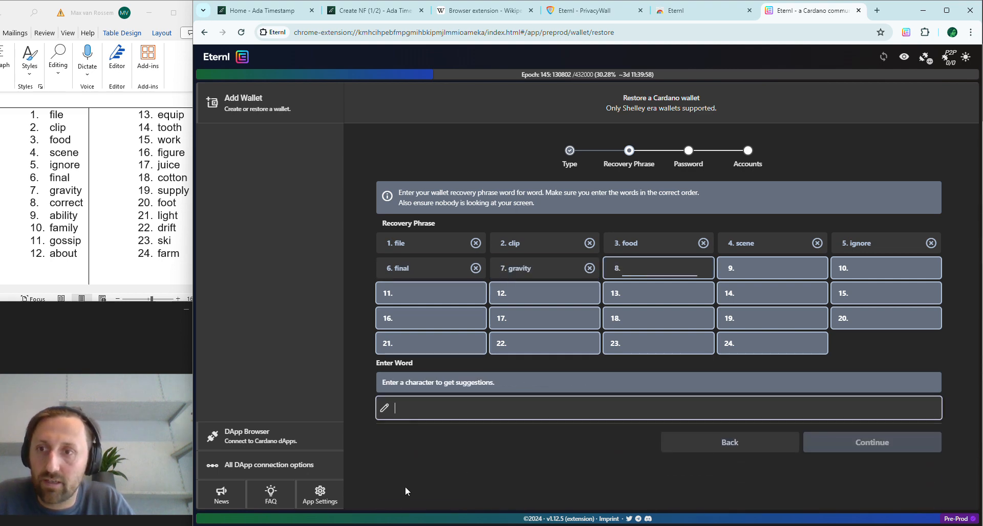
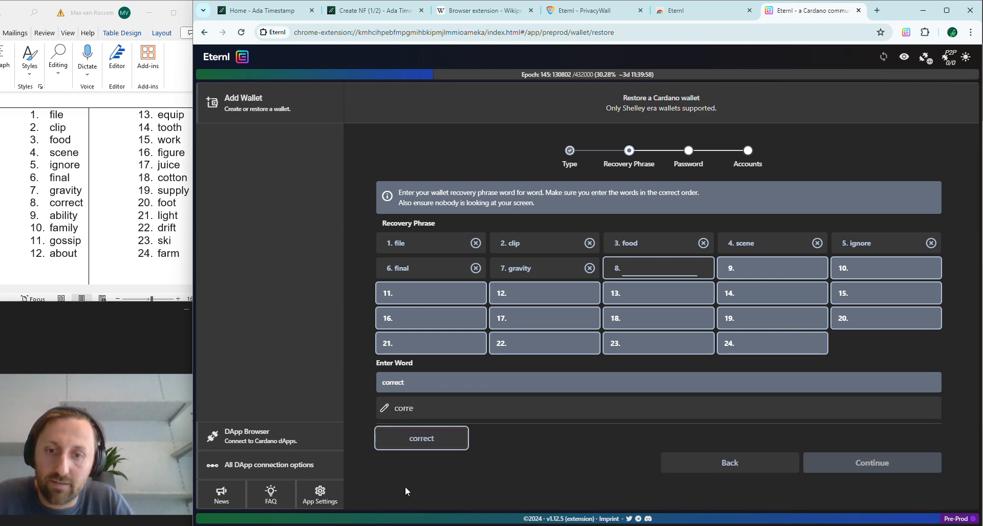
key("Return")
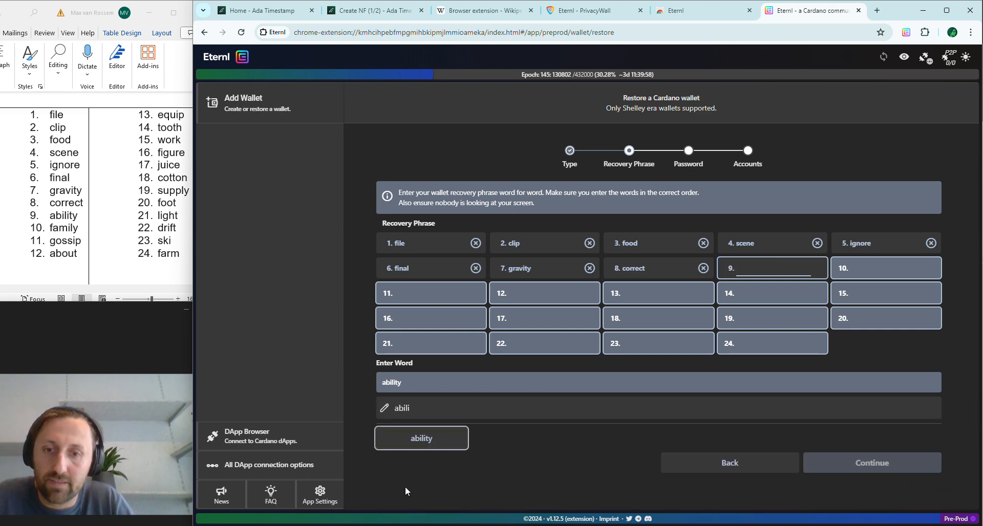
key("Return")
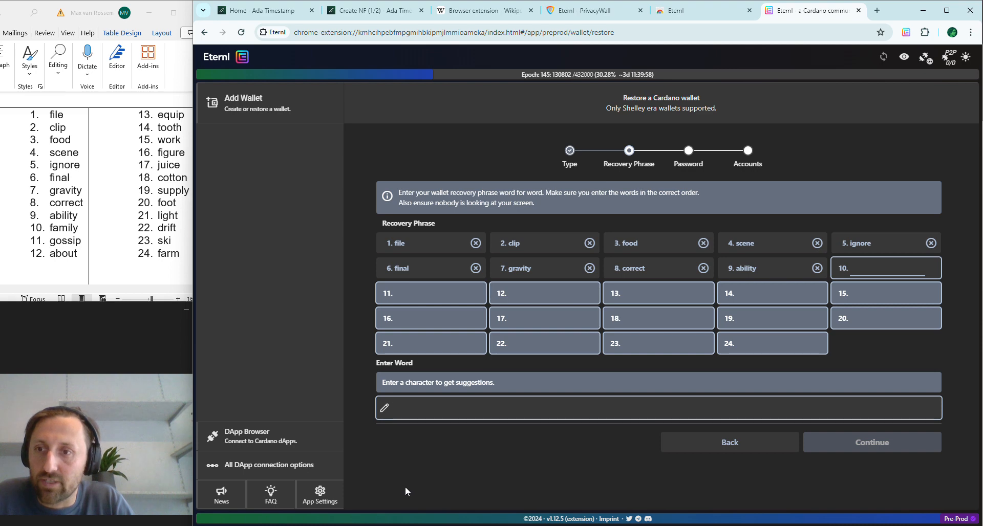
key("Return")
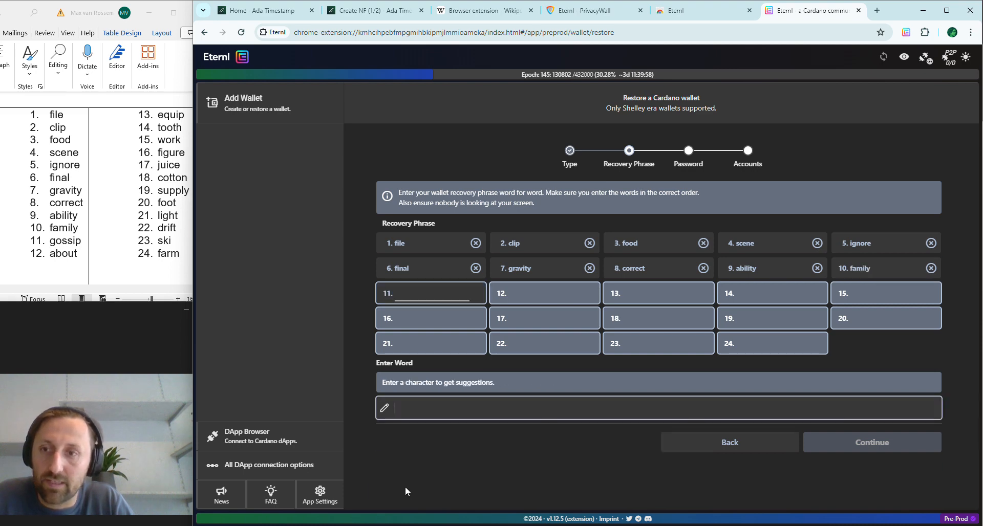
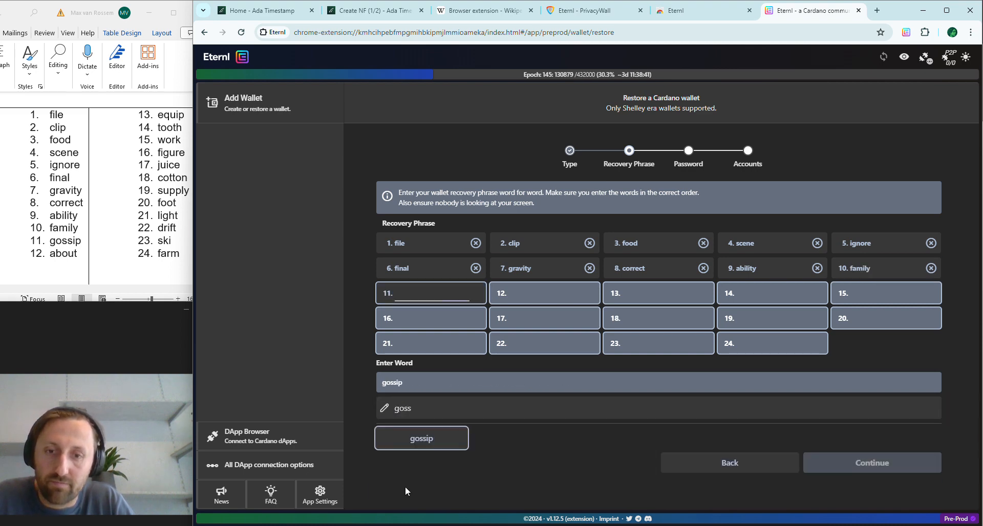
key("Return")
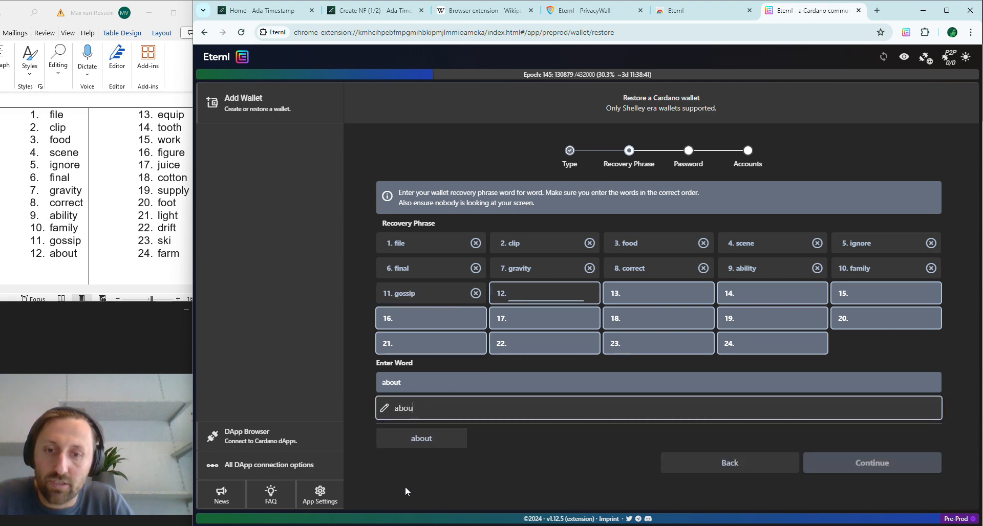
key("Return")
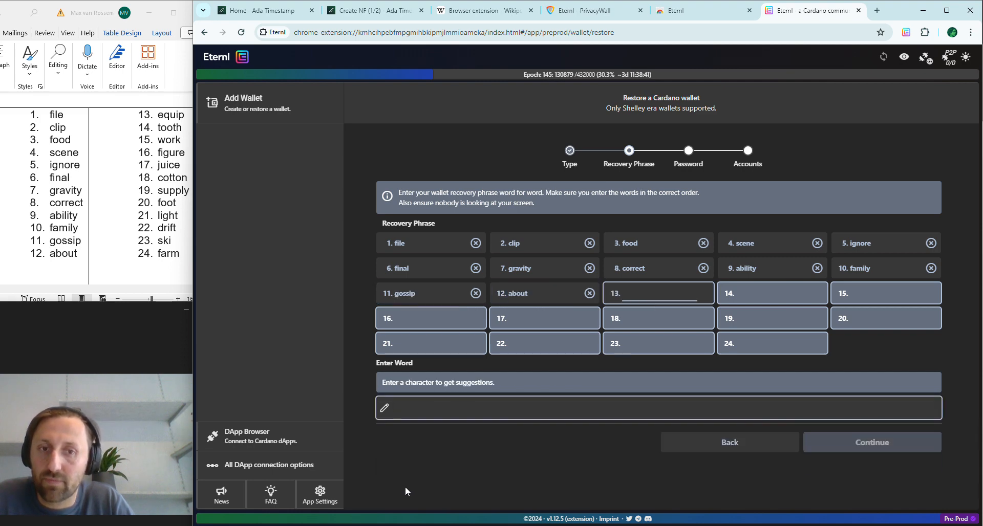
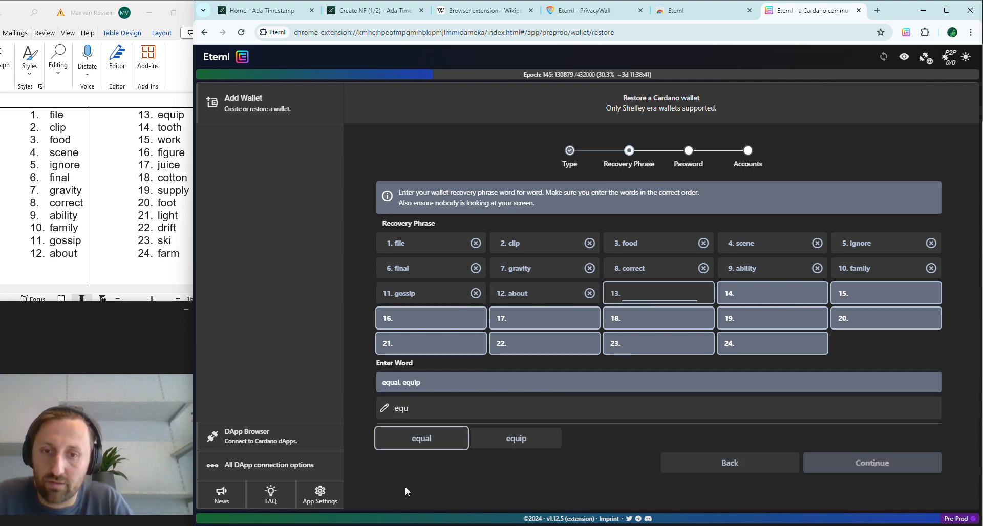
Step: Fill slots 13–18, taking the second suggestion for word 13
key("Right")
key("Return")
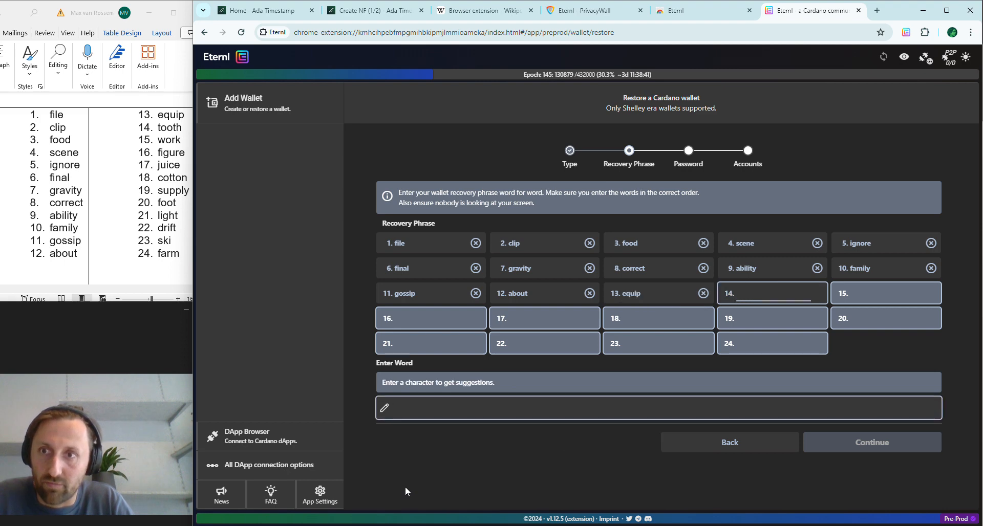
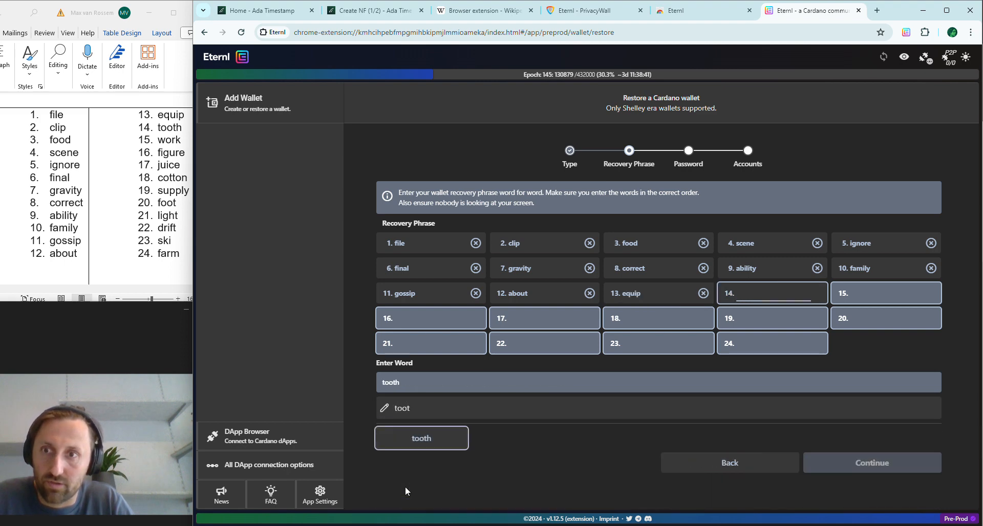
key("Return")
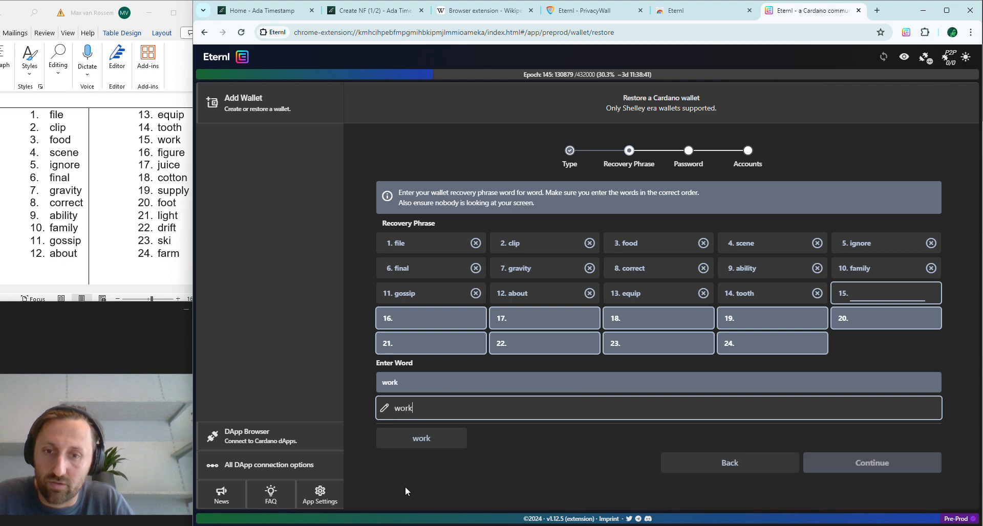
key("Return")
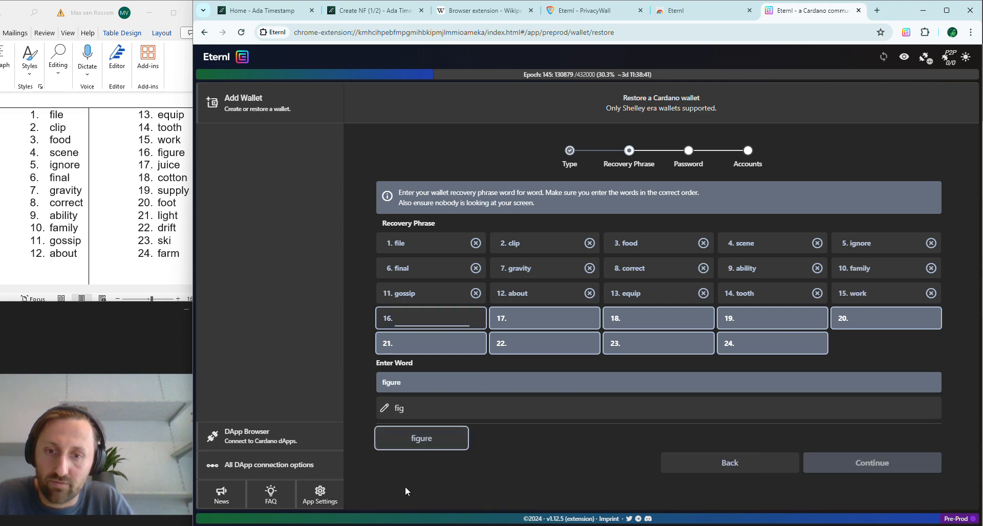
key("Return")
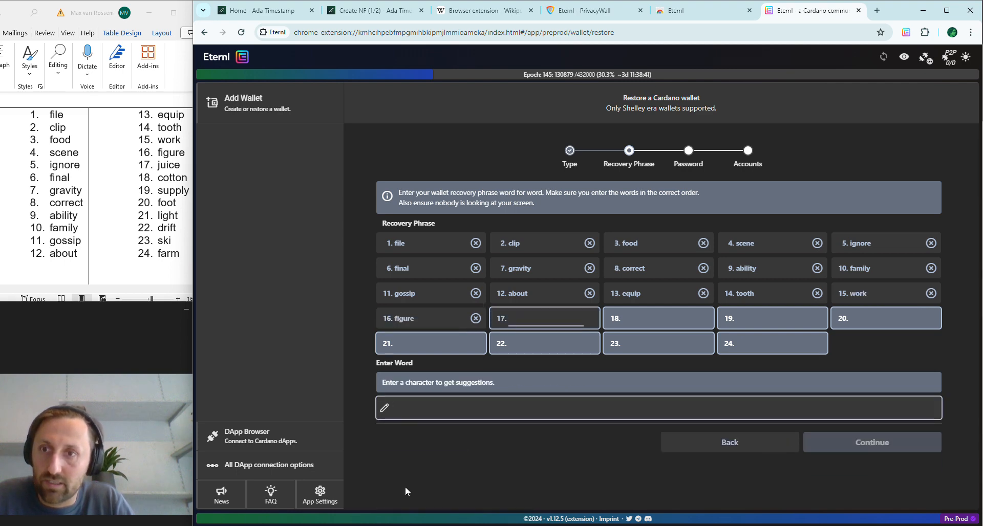
key("Return")
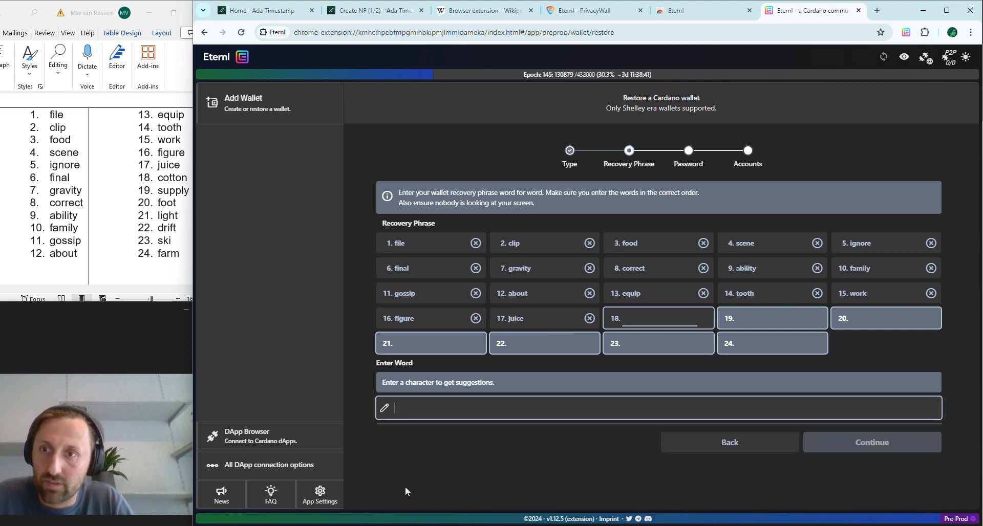
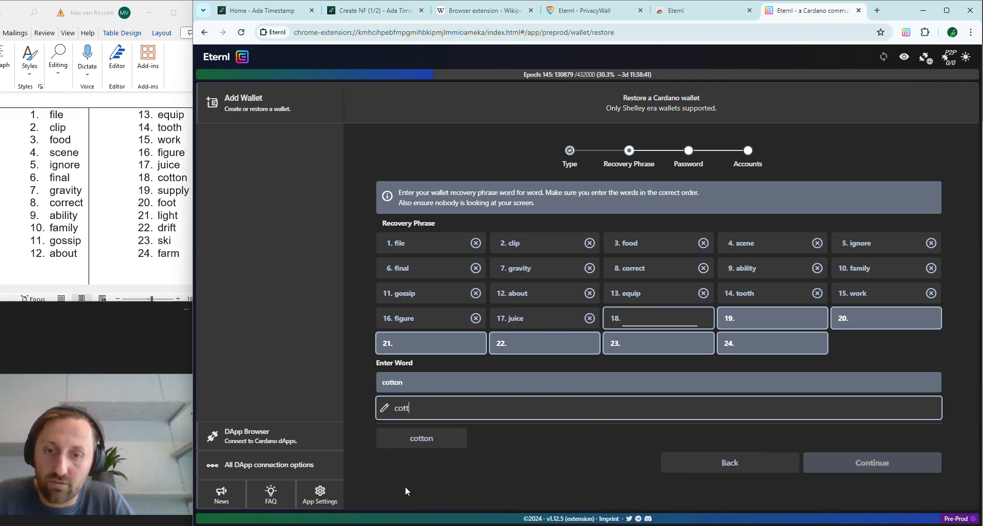
key("Return")
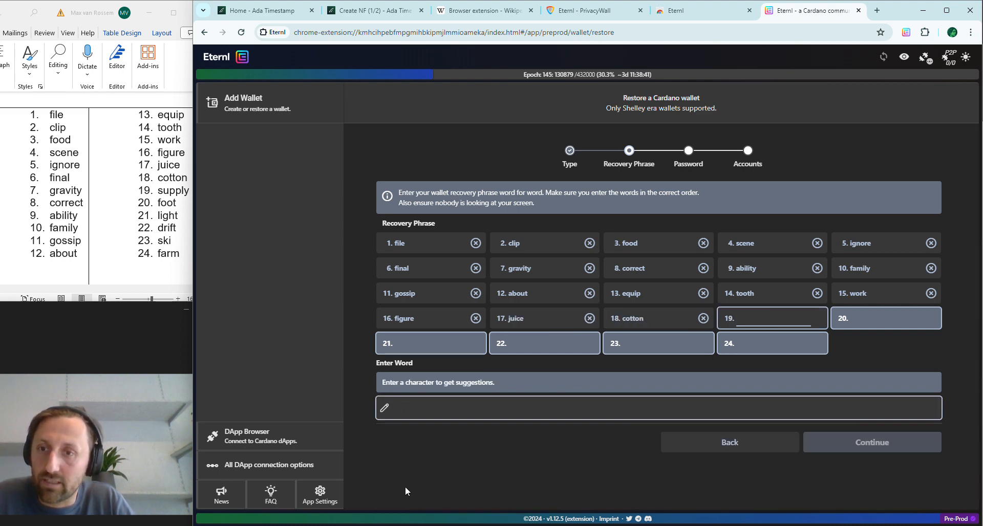
Step: Fill the last recovery phrase slots 19–24 to complete the phrase
key("Return")
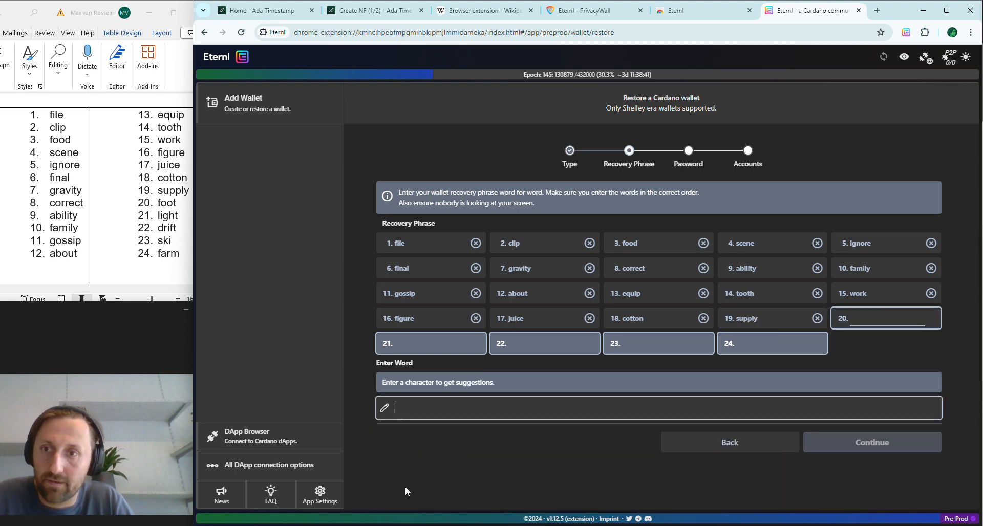
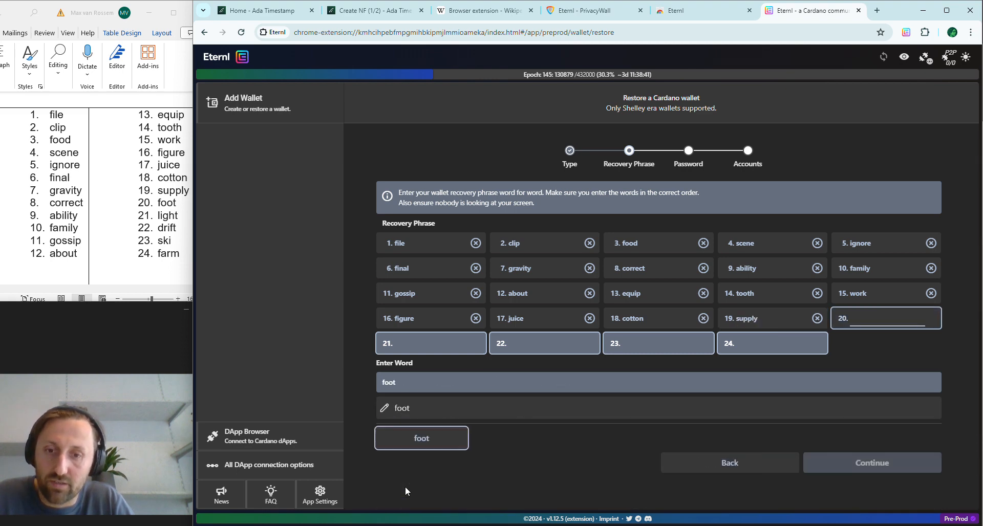
key("Return")
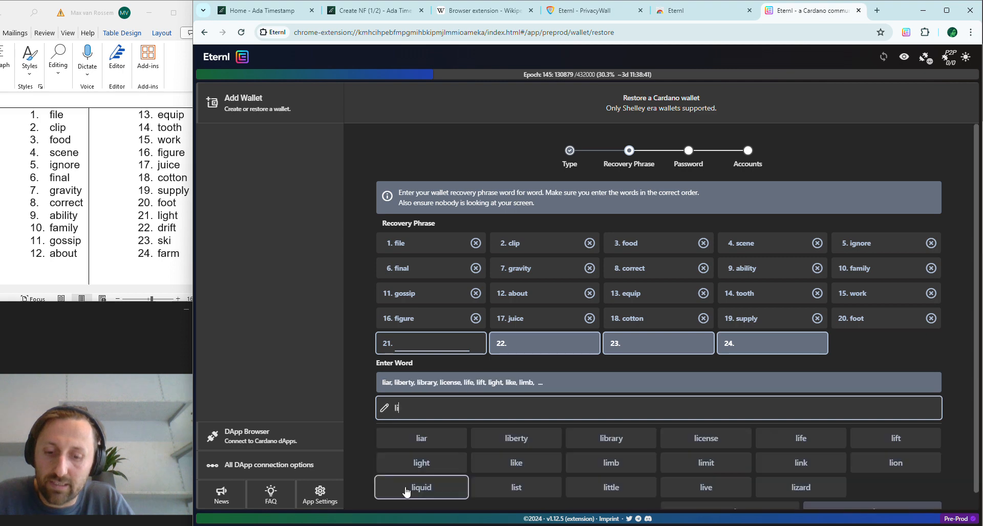
key("Return")
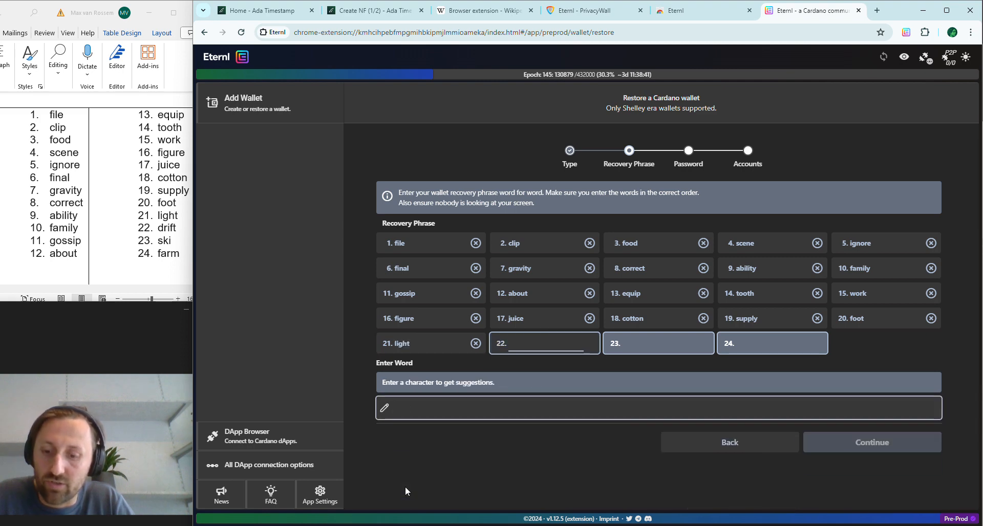
key("Return")
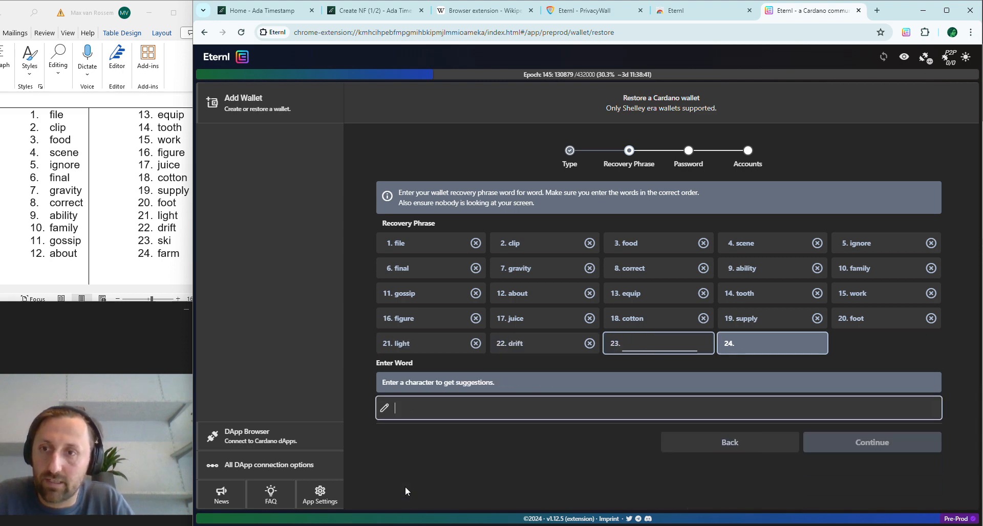
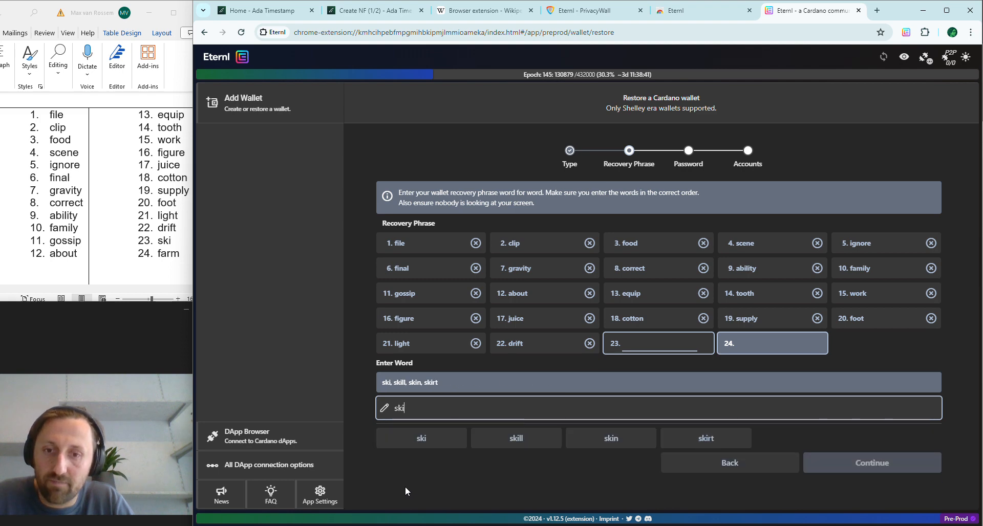
key("Return")
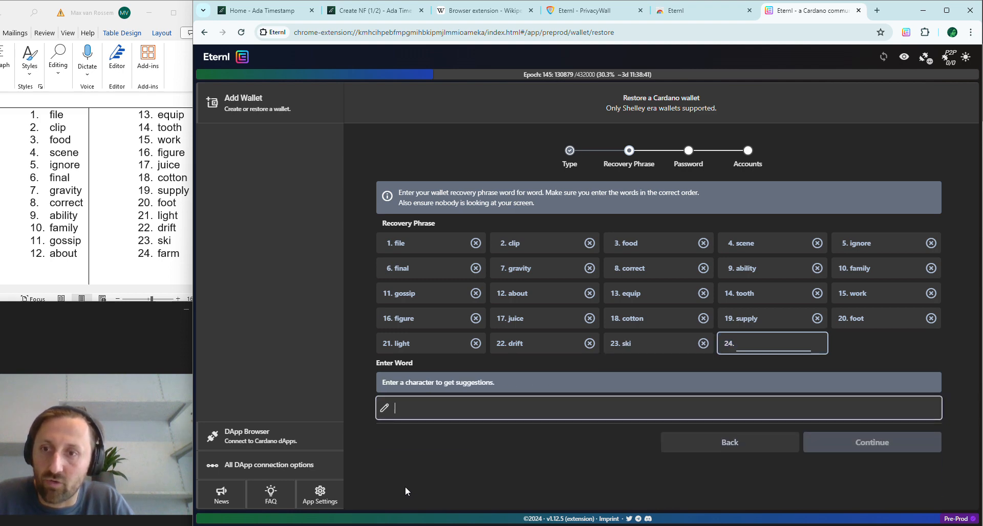
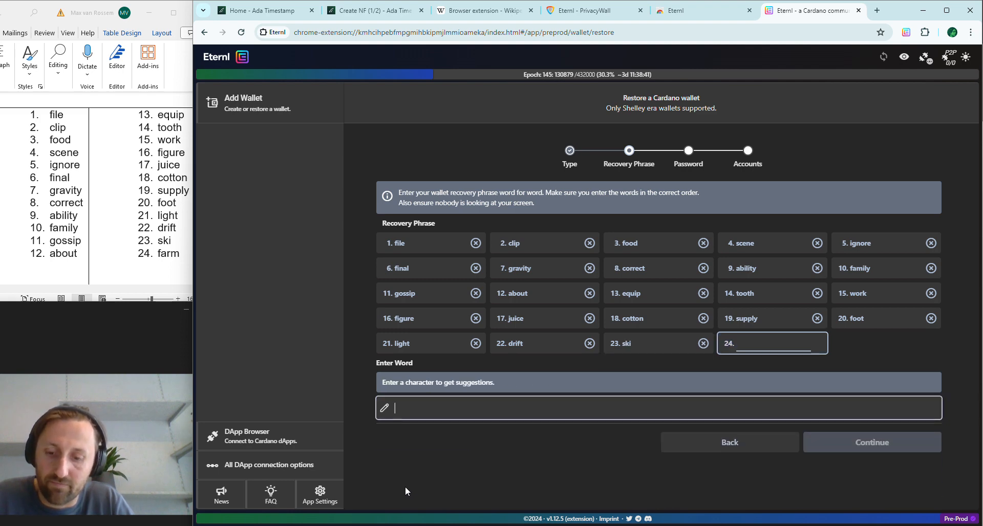
key("Return")
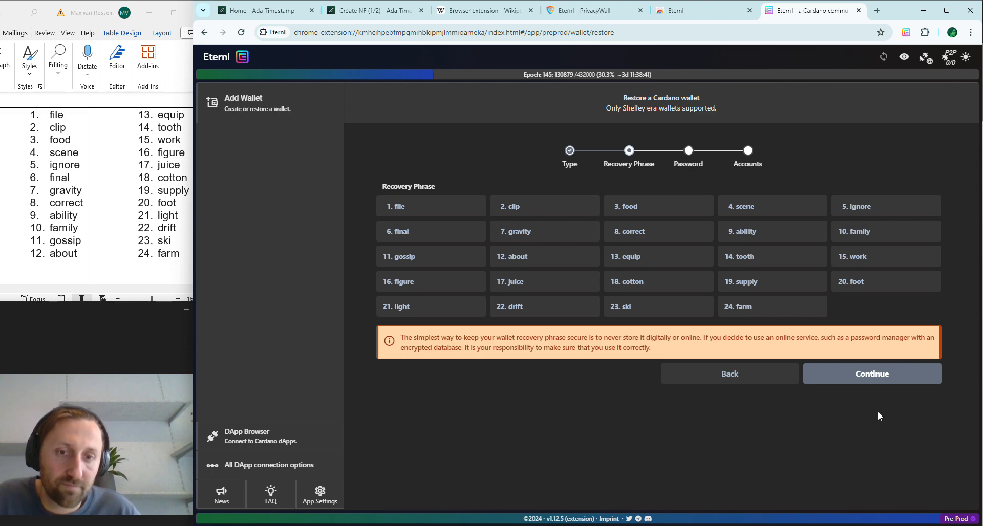
Step: Continue to the Password step and name the restored wallet 'Tes'
left_click(861, 381)
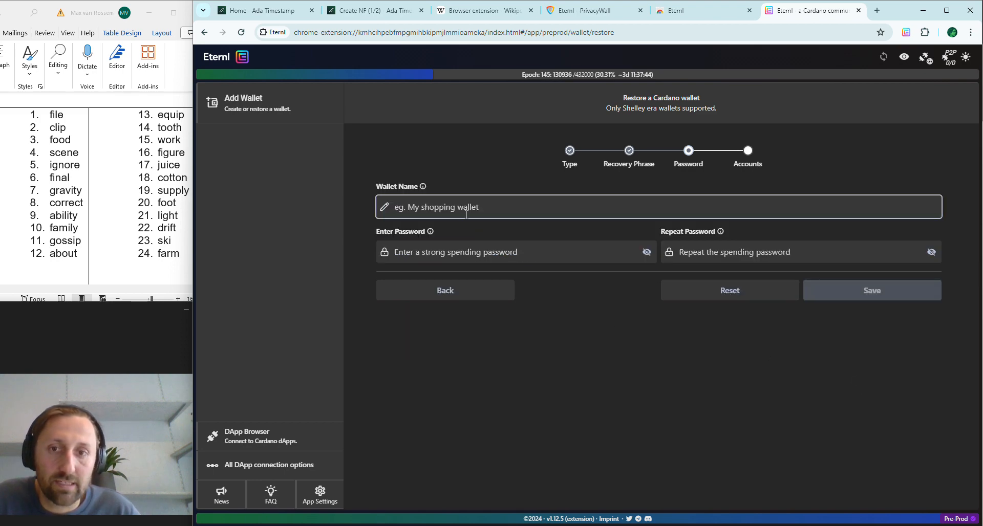
left_click(426, 205)
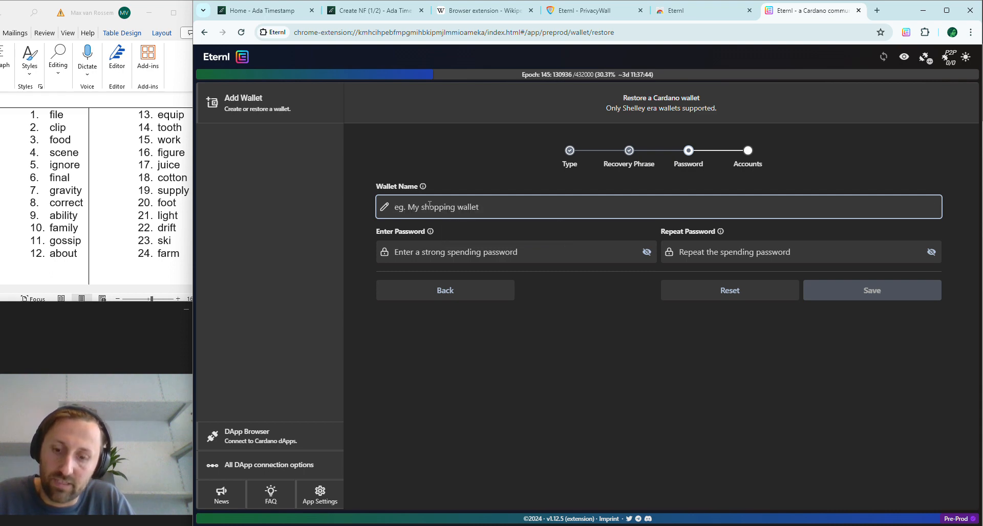
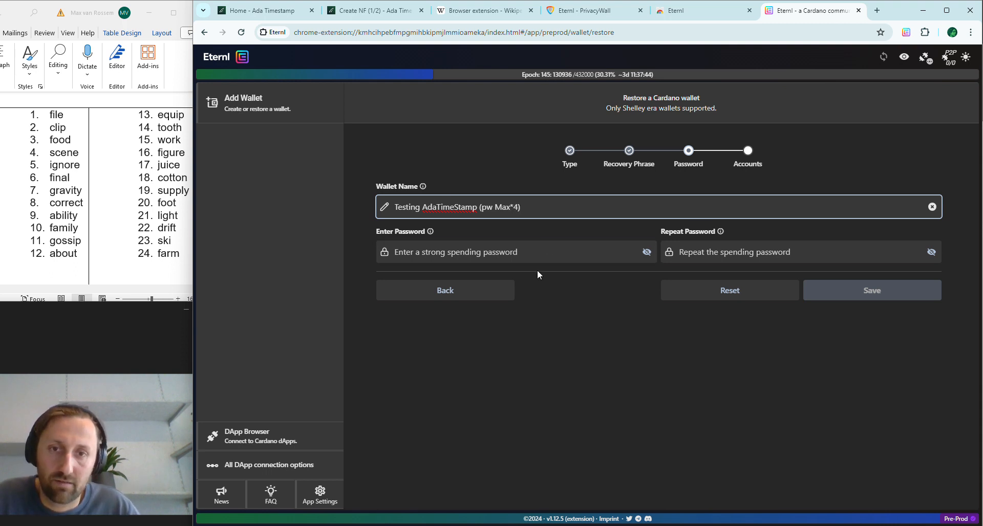
Step: Enter and repeat the spending password, then save
left_click(524, 254)
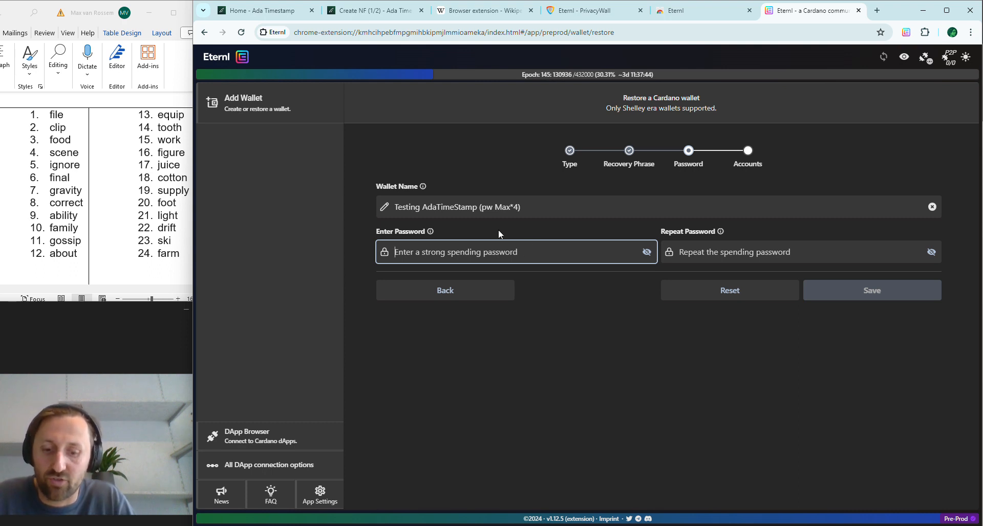
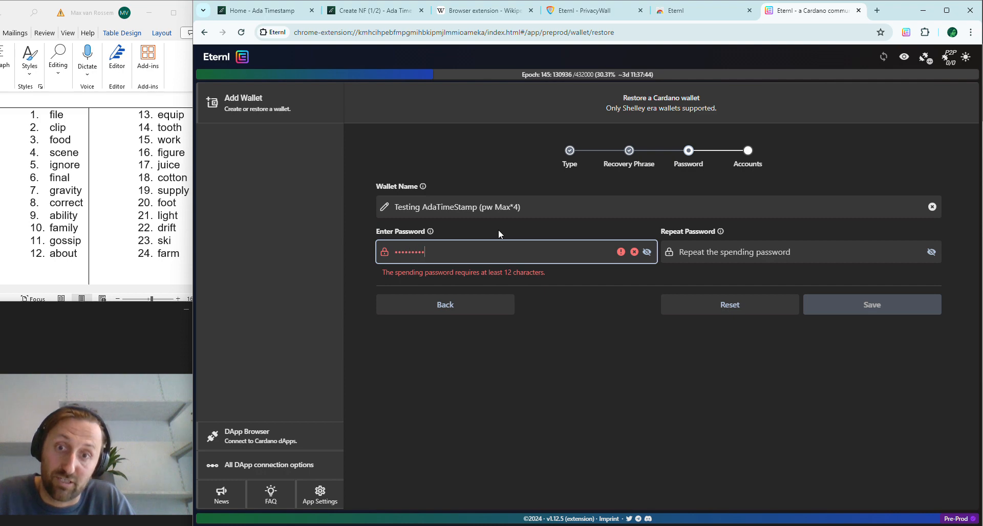
left_click(799, 252)
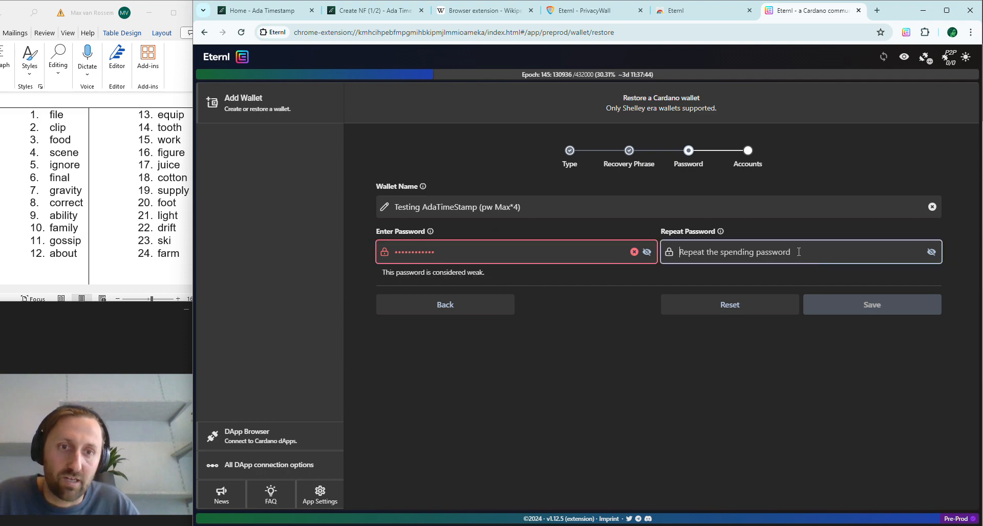
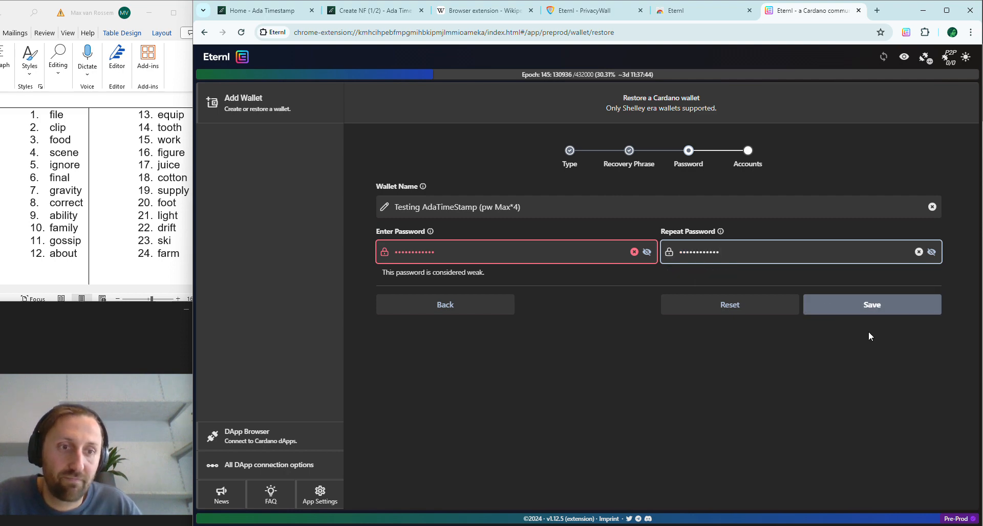
left_click(856, 307)
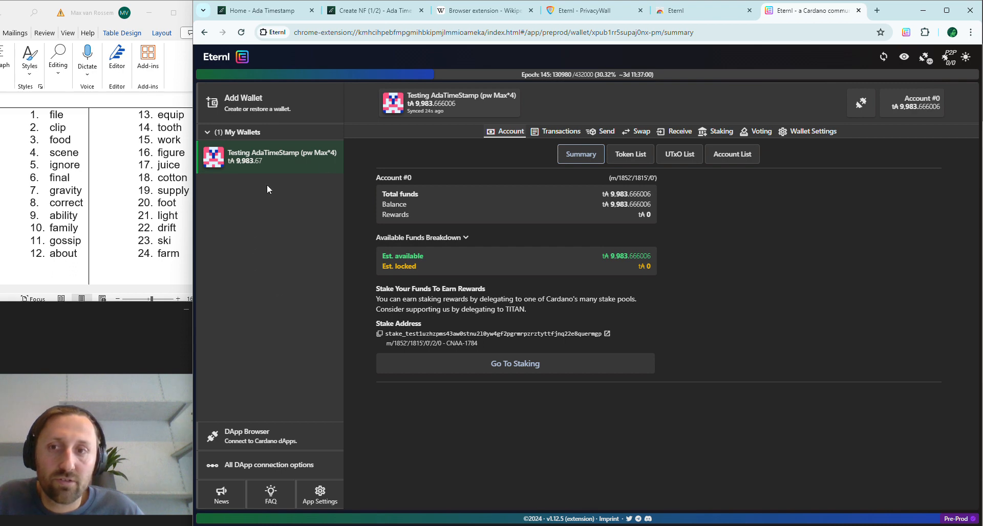
Step: Enable dApp connections for the wallet and return to the AdaTimeStamp Create NFT tab
left_click(854, 112)
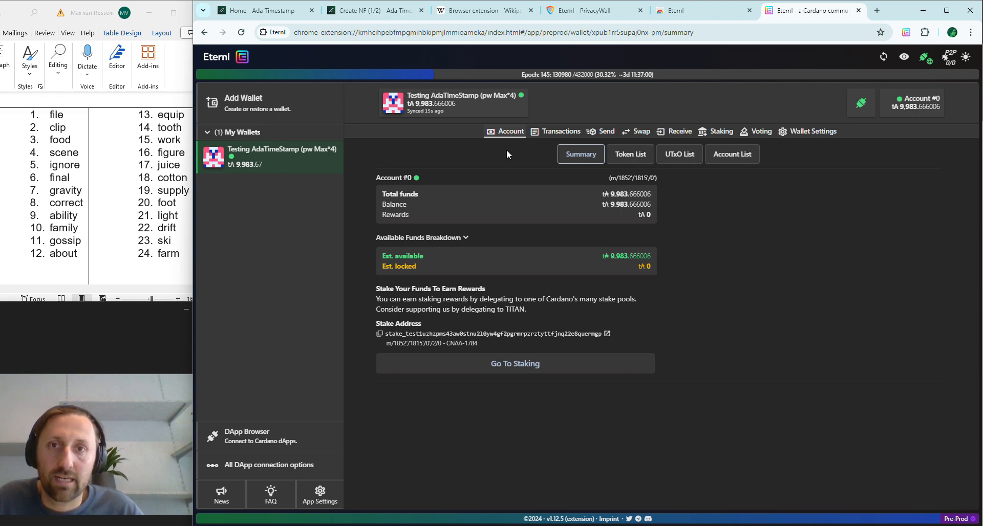
left_click(353, 11)
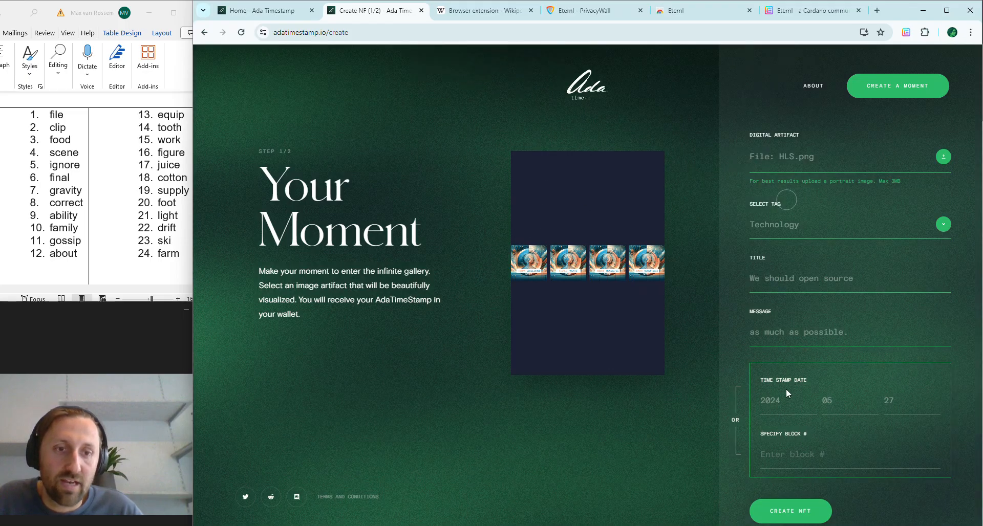
Step: Create the NFT, accept the AdaTimeStamp terms, and start the 10 ₳ NMKR Pay checkout
left_click(786, 518)
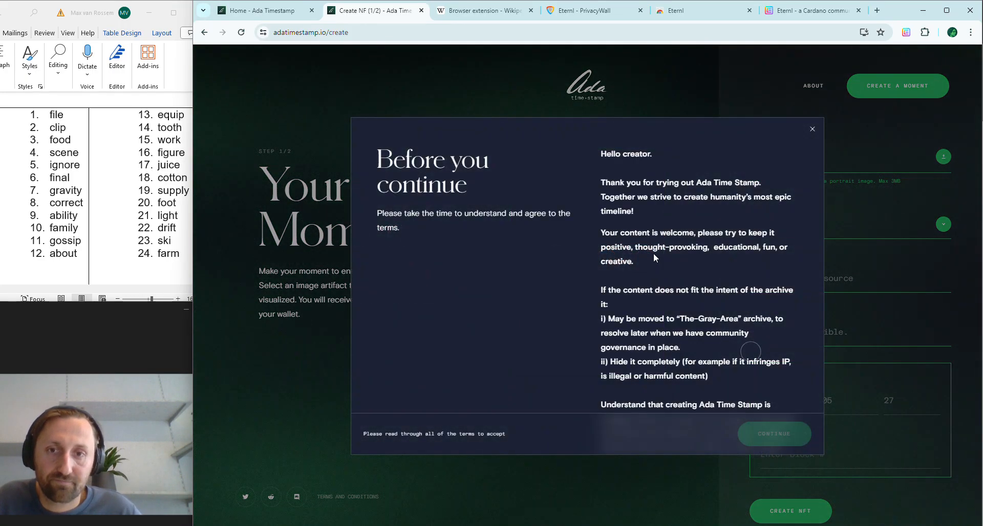
scroll(654, 253, "down", 10)
scroll(641, 260, "down", 5)
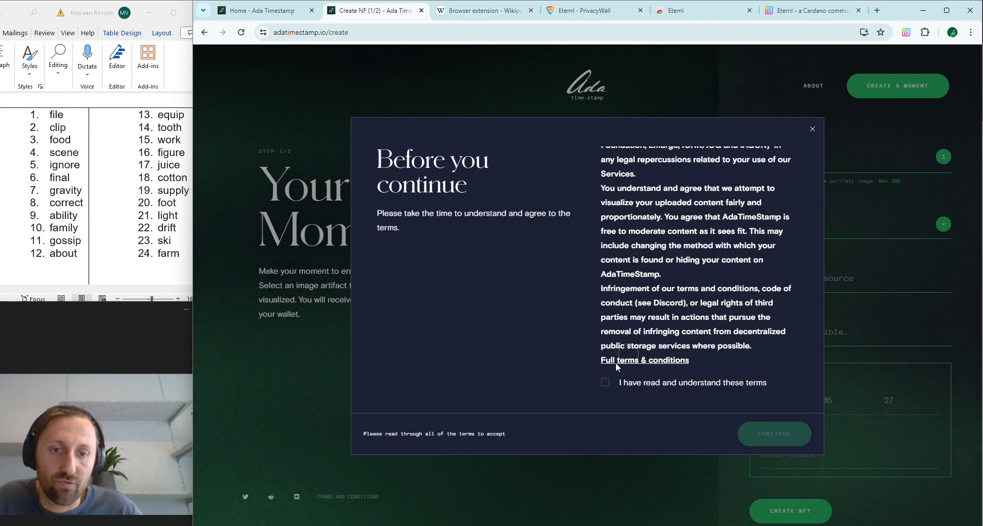
left_click(606, 382)
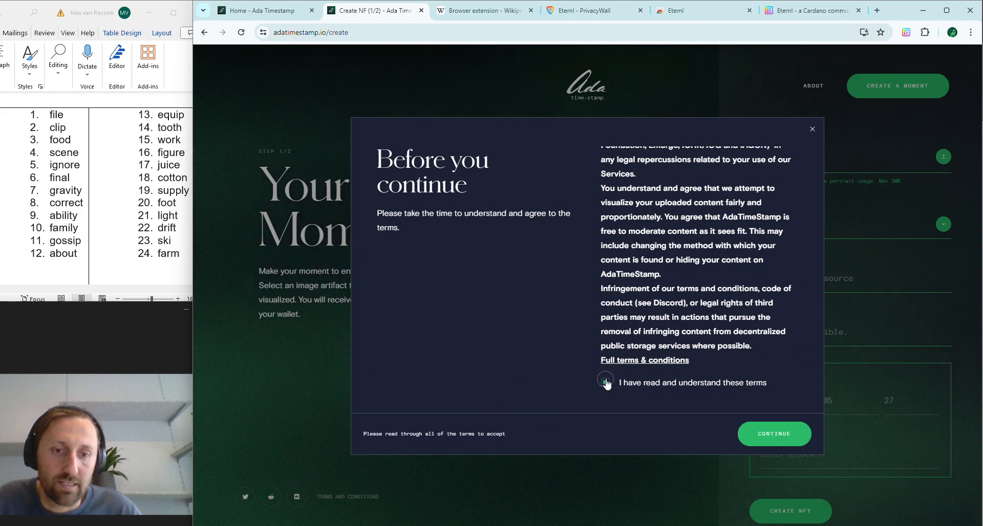
left_click(789, 436)
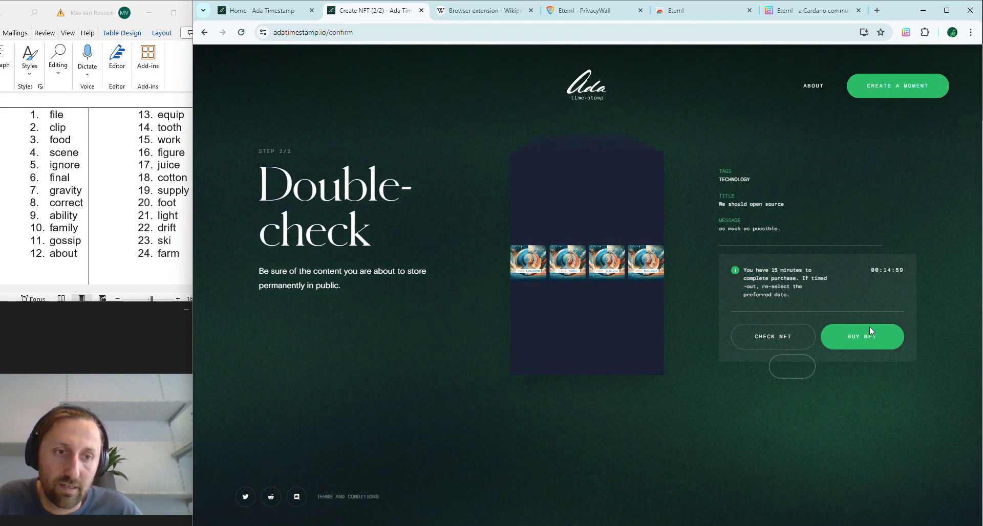
left_click(871, 336)
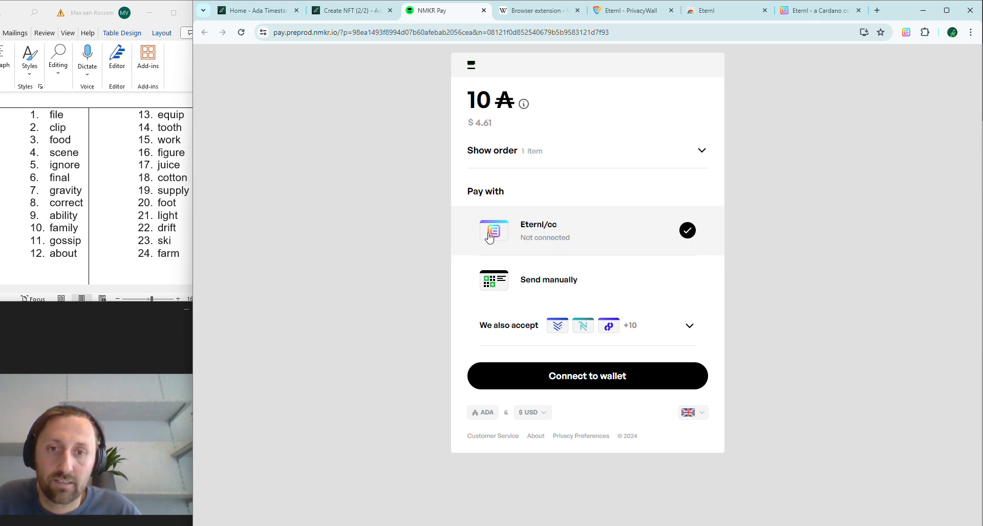
Step: Connect Eternl to NMKR Pay, grant it access, and agree to the terms
left_click(563, 378)
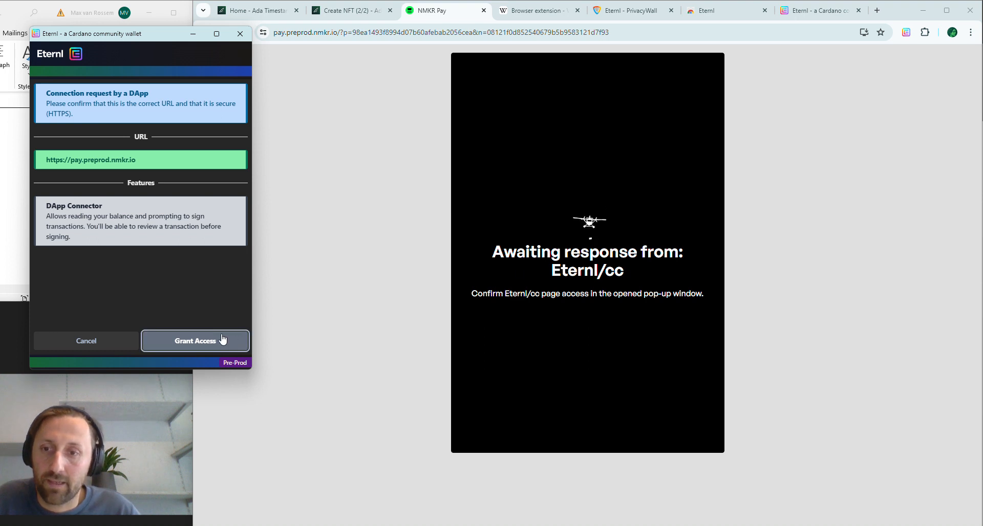
left_click(191, 347)
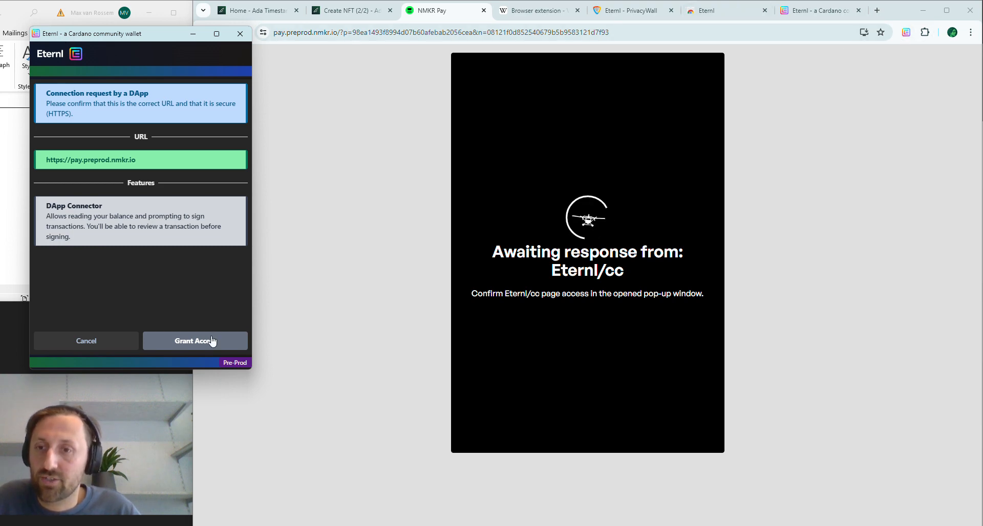
left_click(195, 342)
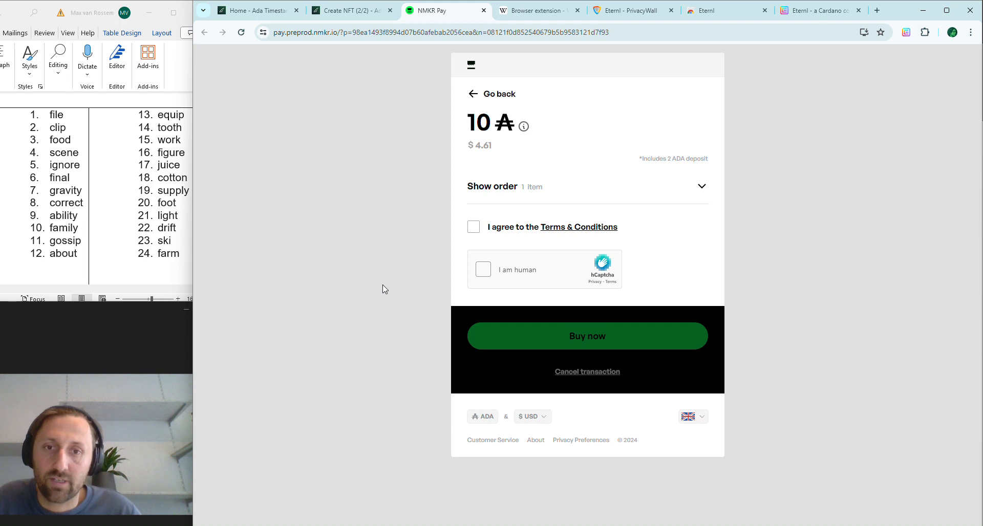
left_click(474, 229)
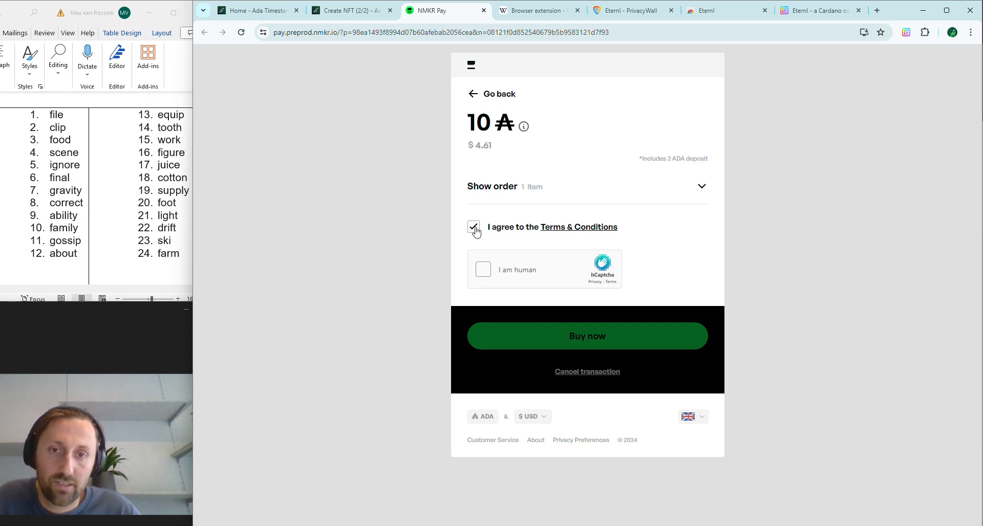
Step: Pass the hCaptcha by picking the cat images, then buy the NFT for 10 ₳
left_click(481, 275)
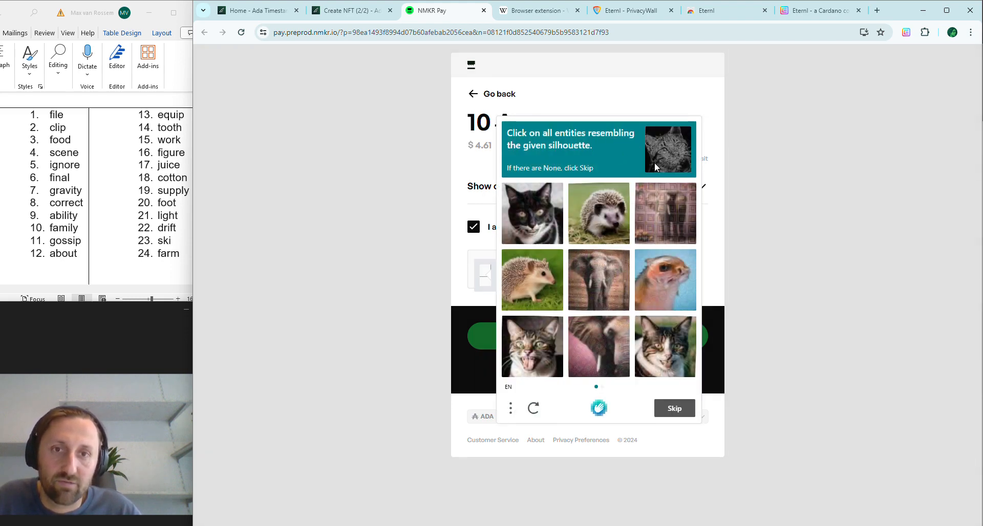
left_click(525, 358)
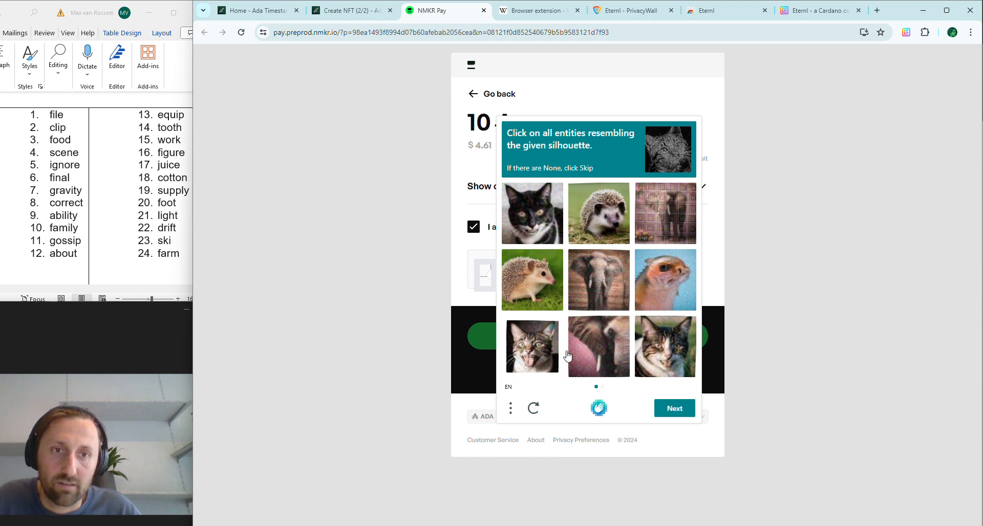
left_click(662, 351)
left_click(676, 412)
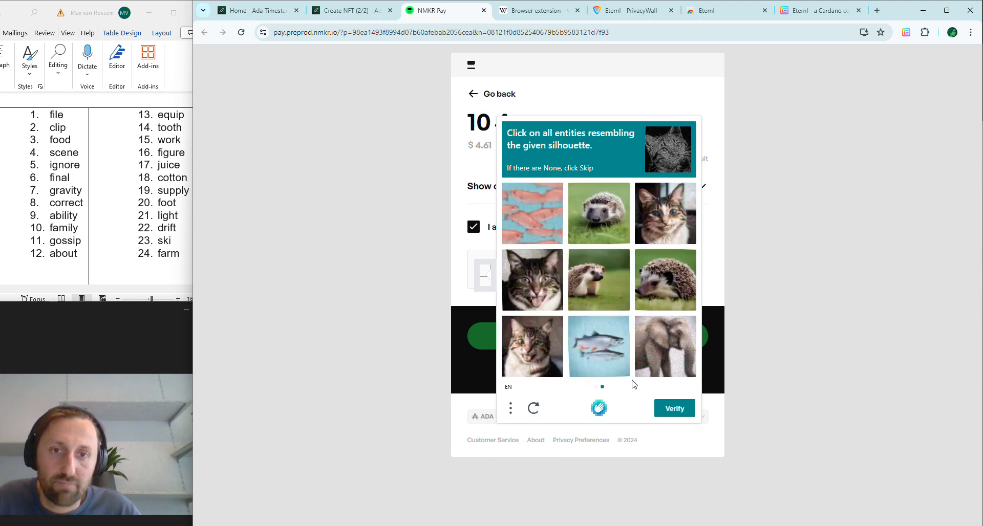
left_click(540, 302)
left_click(542, 374)
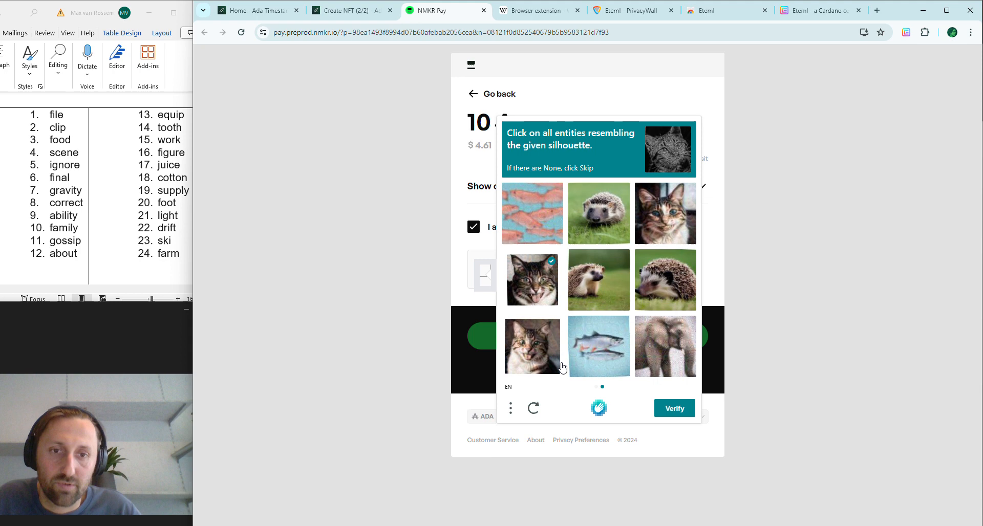
left_click(667, 219)
left_click(677, 409)
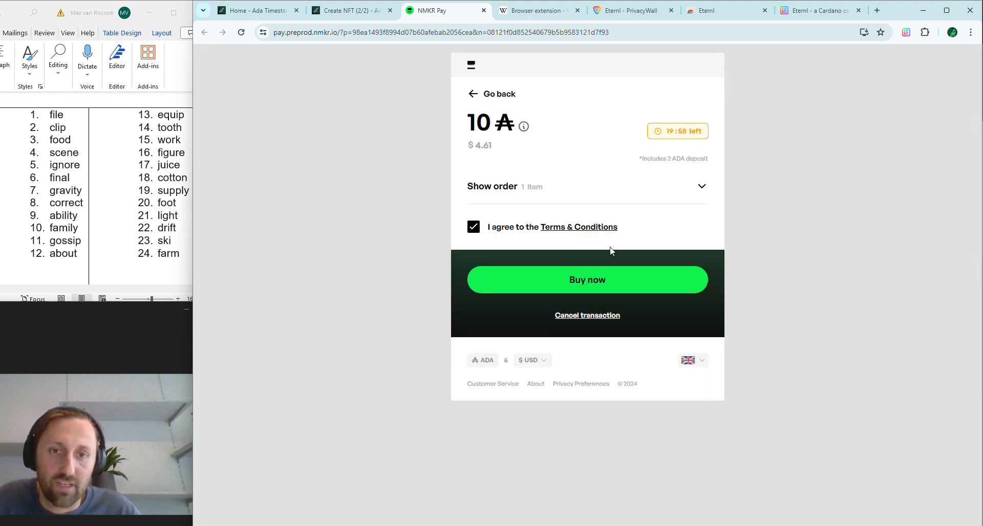
left_click(594, 278)
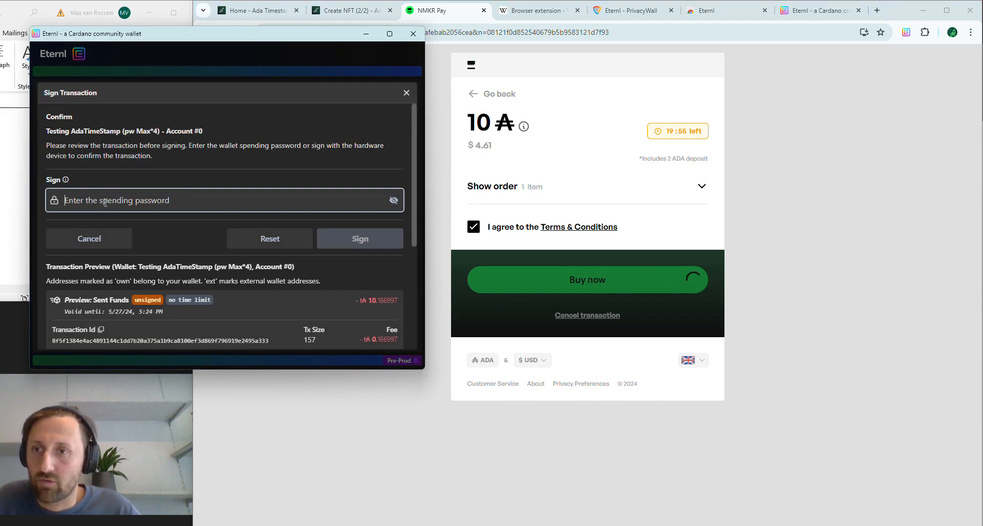
Step: Enter the spending password and sign the 10 ₳ payment transaction in Eternl
type("••••••")
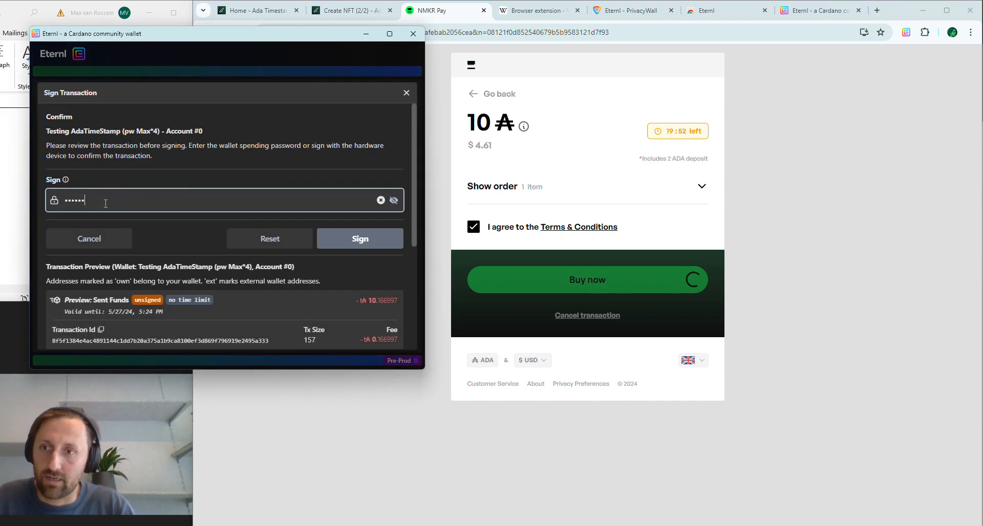
type("•••••••")
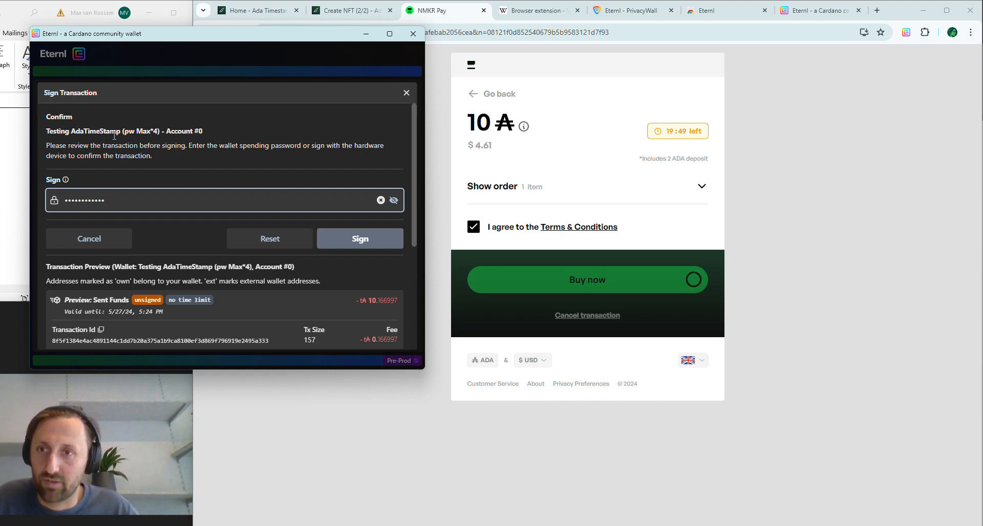
left_click_drag(123, 131, 152, 132)
left_click(357, 239)
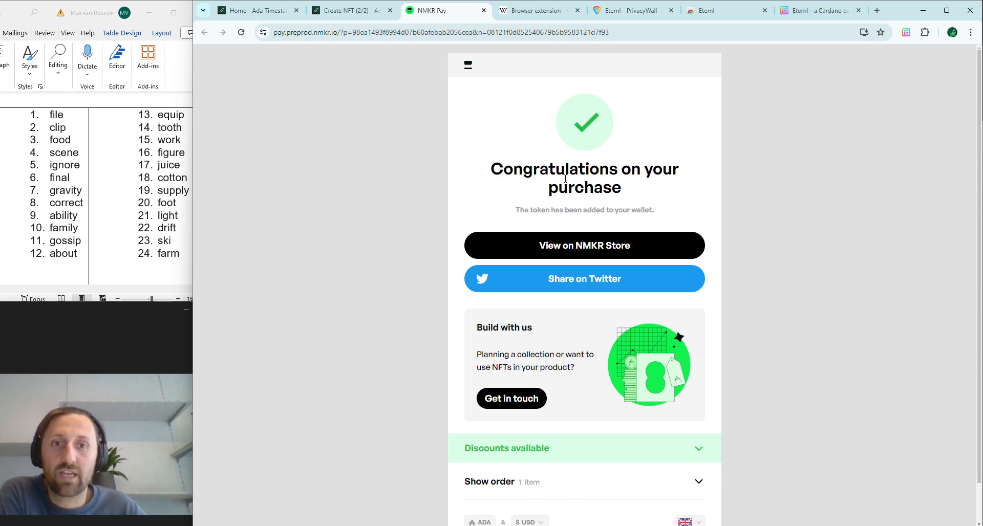
Step: Confirm Eternl's Token List shows the ATS-2024-05-27 block tokens, then go back to AdaTimeStamp
left_click(814, 9)
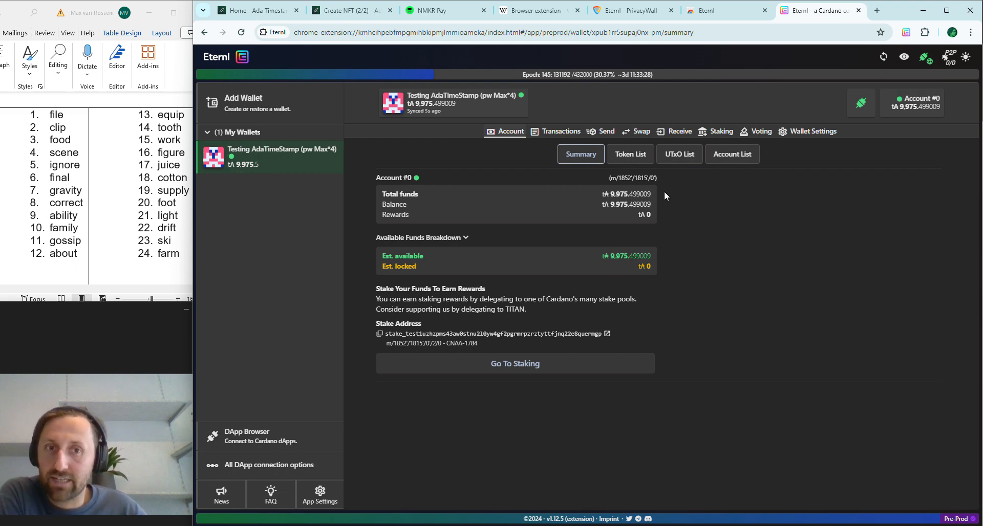
left_click(630, 154)
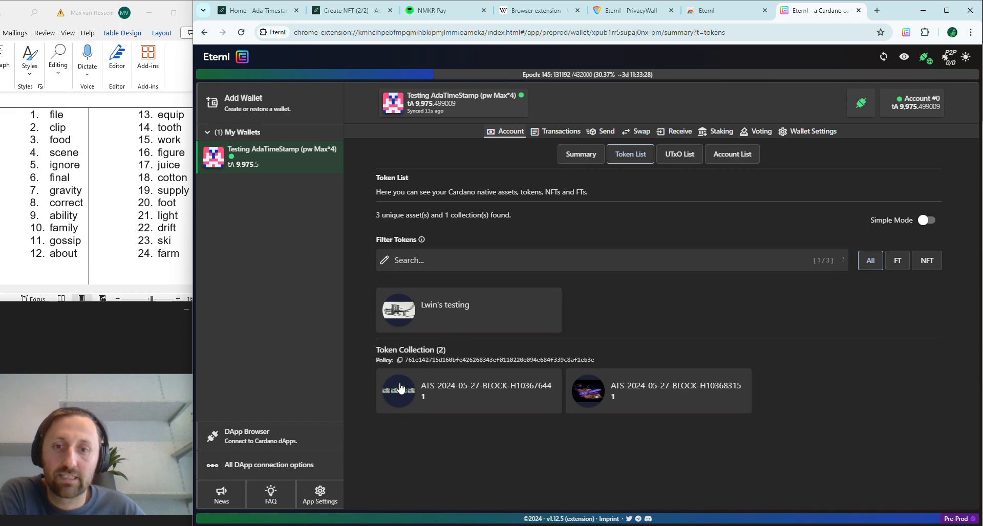
left_click(256, 10)
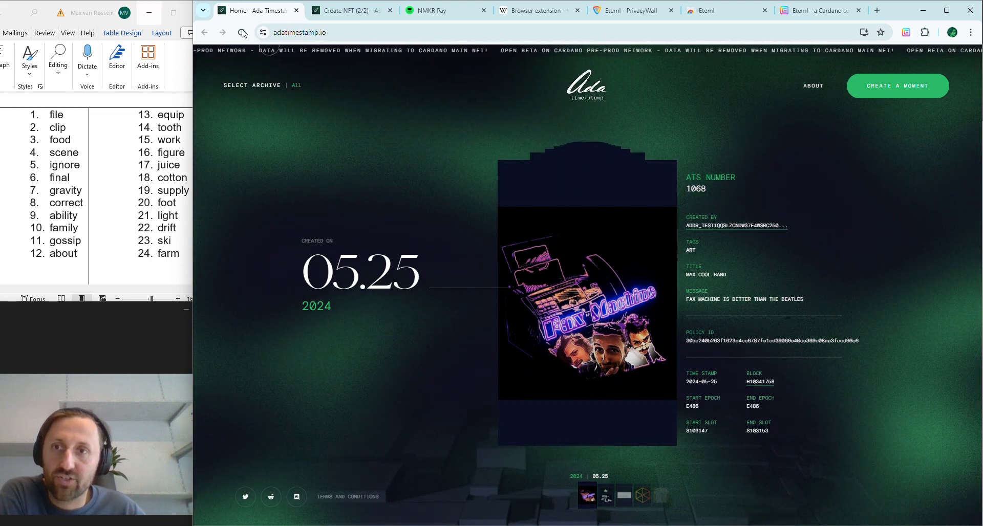
Step: Reload the adatimestamp.io home page twice so the moments gallery refreshes
key("F5")
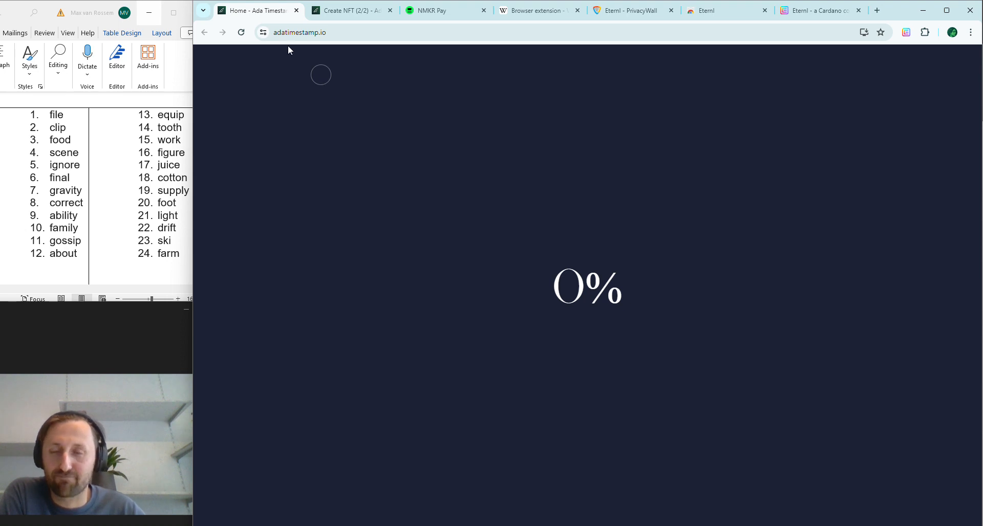
left_click(241, 32)
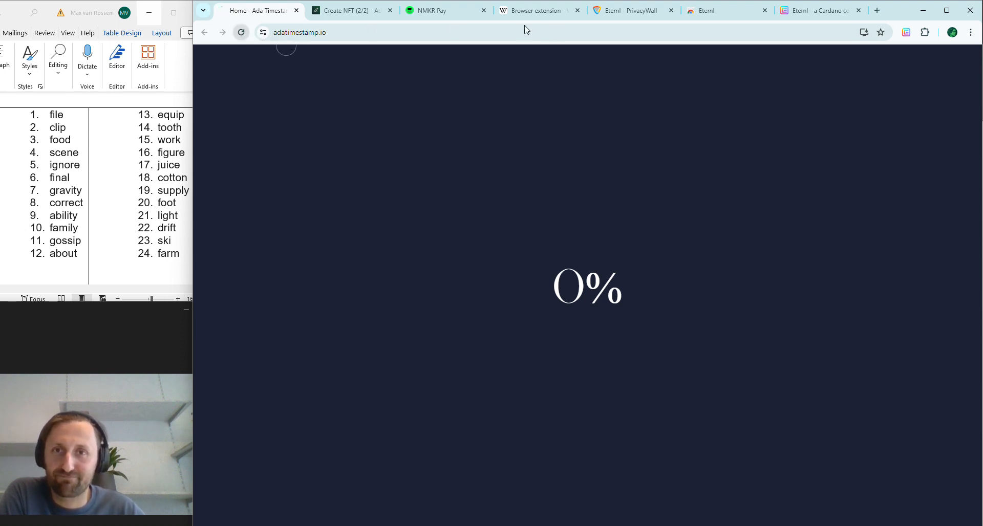